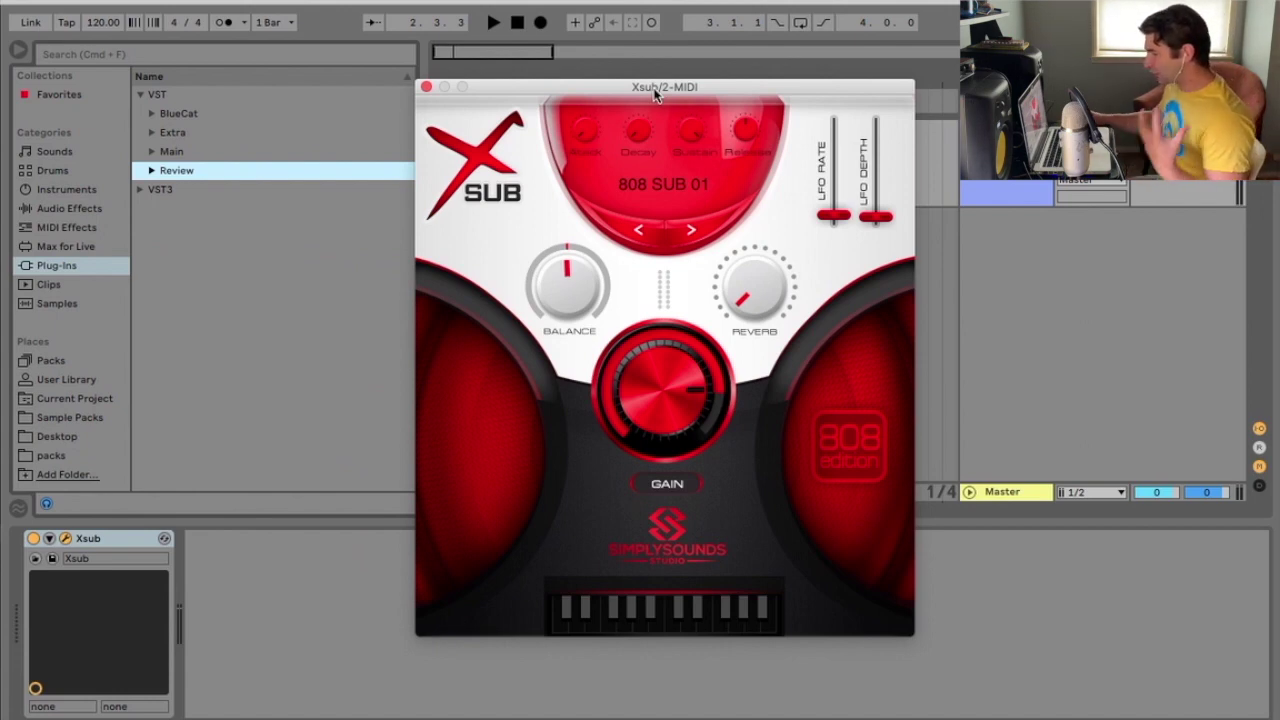
Look over the list of available 808 SUB presets and close it without changing the preset
{"action": "left_click", "coordinate": [660, 190]}
{"action": "left_click", "coordinate": [490, 200]}
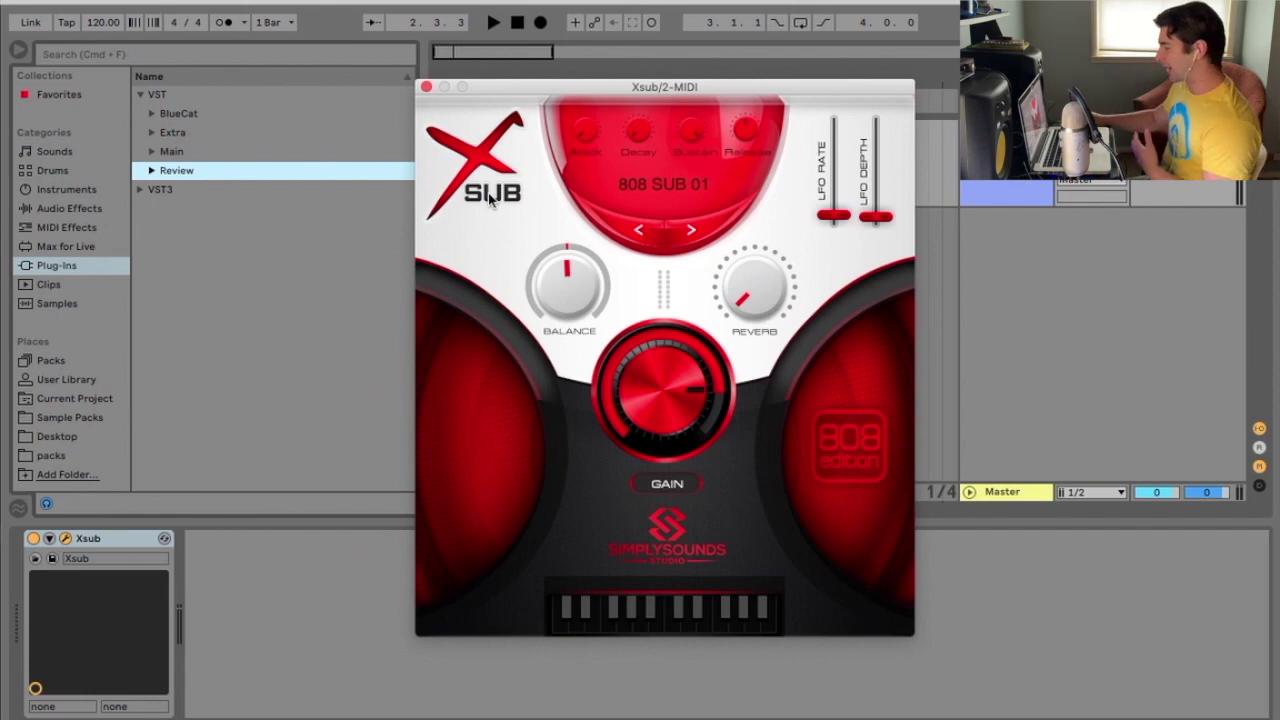
{"action": "left_click", "coordinate": [655, 182]}
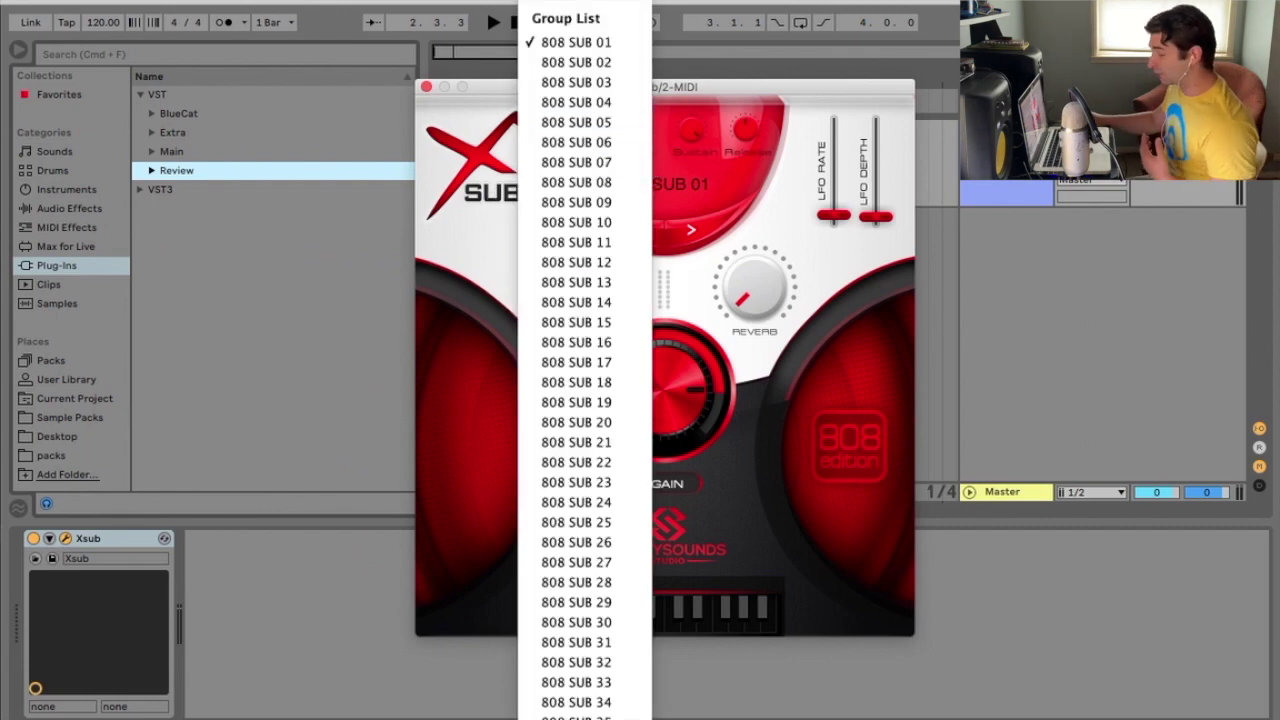
{"action": "left_click", "coordinate": [476, 230]}
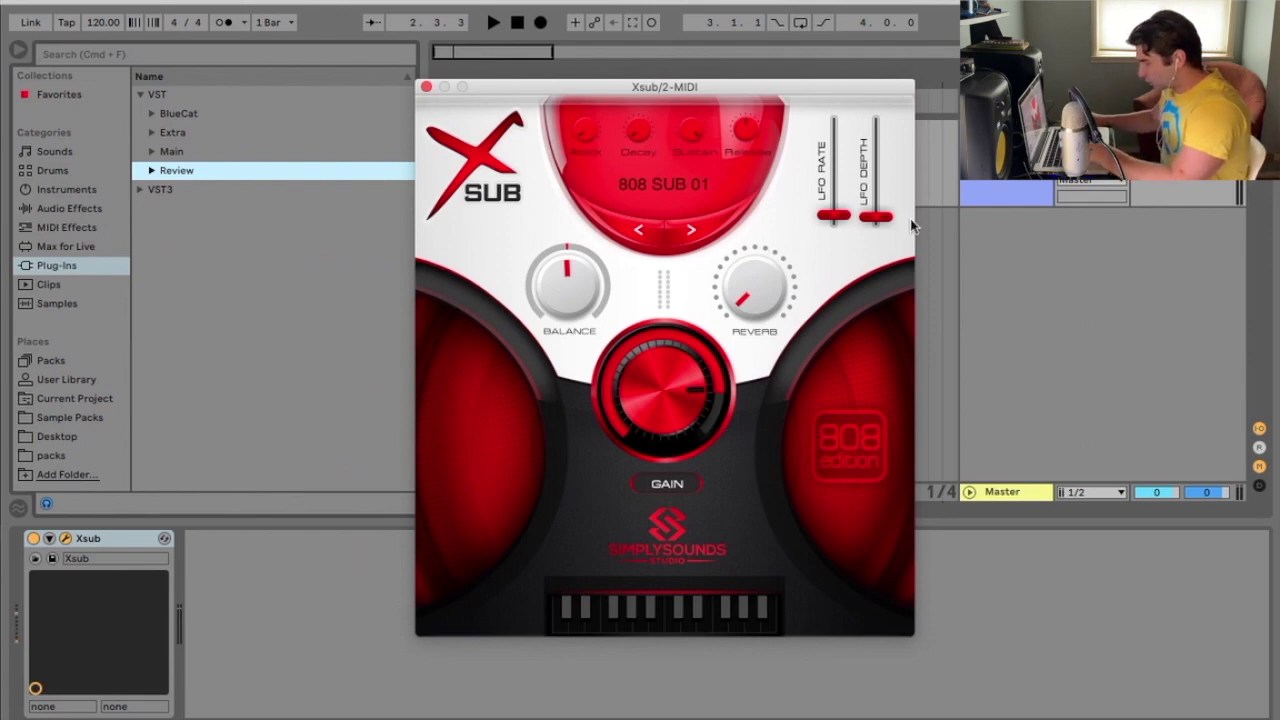
Play a series of low and high test notes to audition the 808 SUB 01 preset
{"action": "key", "text": "d"}
{"action": "key", "text": "semicolon"}
{"action": "key", "text": "k"}
{"action": "key", "text": "k"}
{"action": "key", "text": "semicolon"}
{"action": "key", "text": "d"}
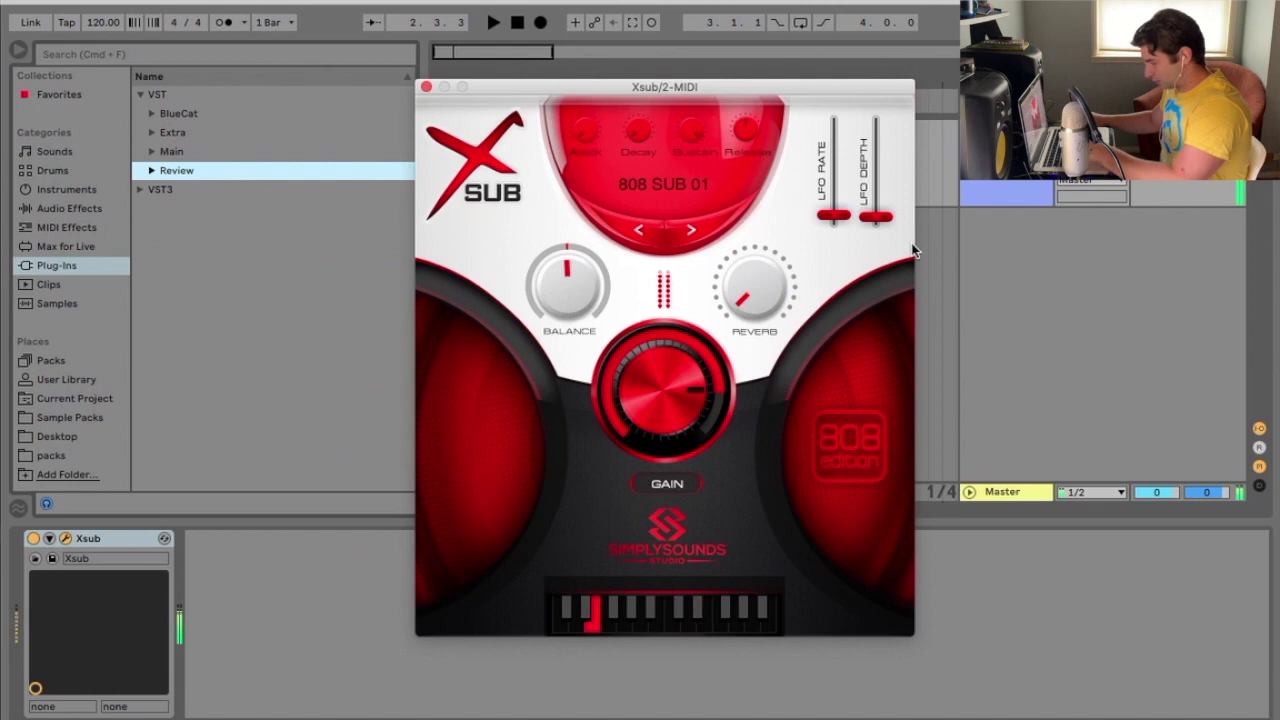
{"action": "key", "text": "g"}
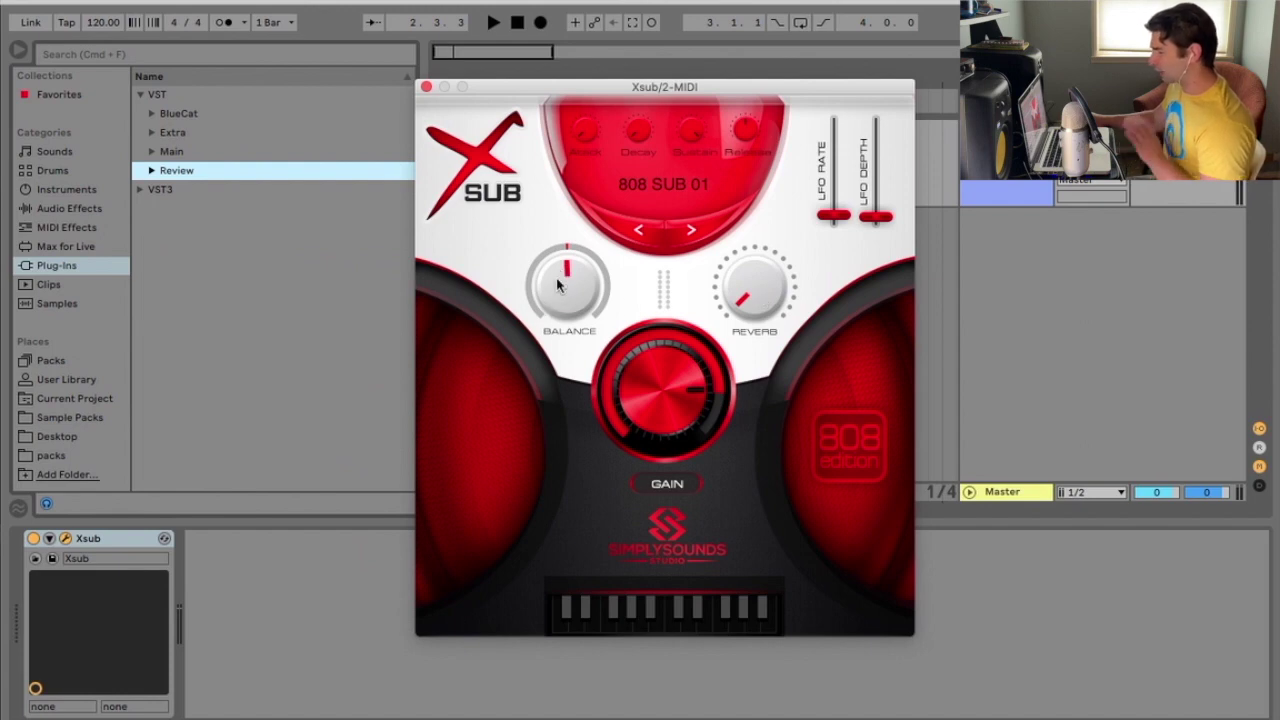
Try the Balance fully to the right and the Reverb at maximum, returning Balance to centre and Reverb to minimum
{"action": "left_click_drag", "start_coordinate": [568, 270], "coordinate": [575, 82]}
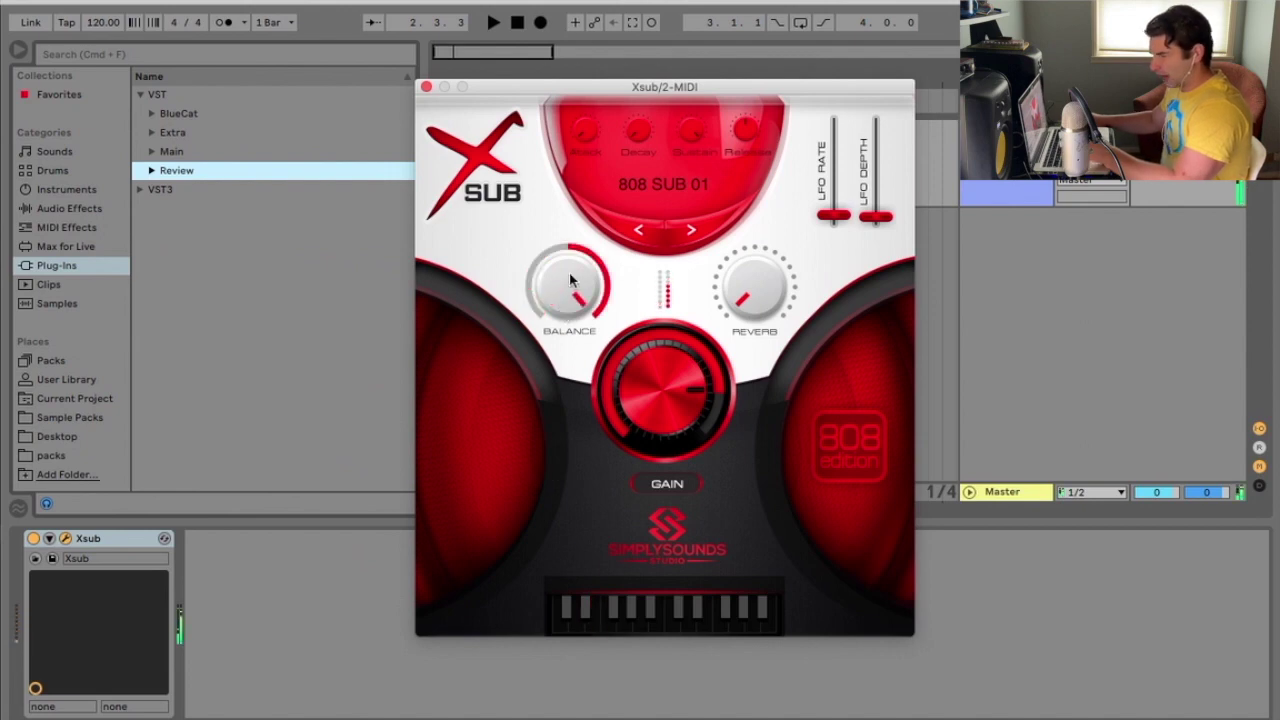
{"action": "left_click_drag", "start_coordinate": [550, 365], "coordinate": [540, 409]}
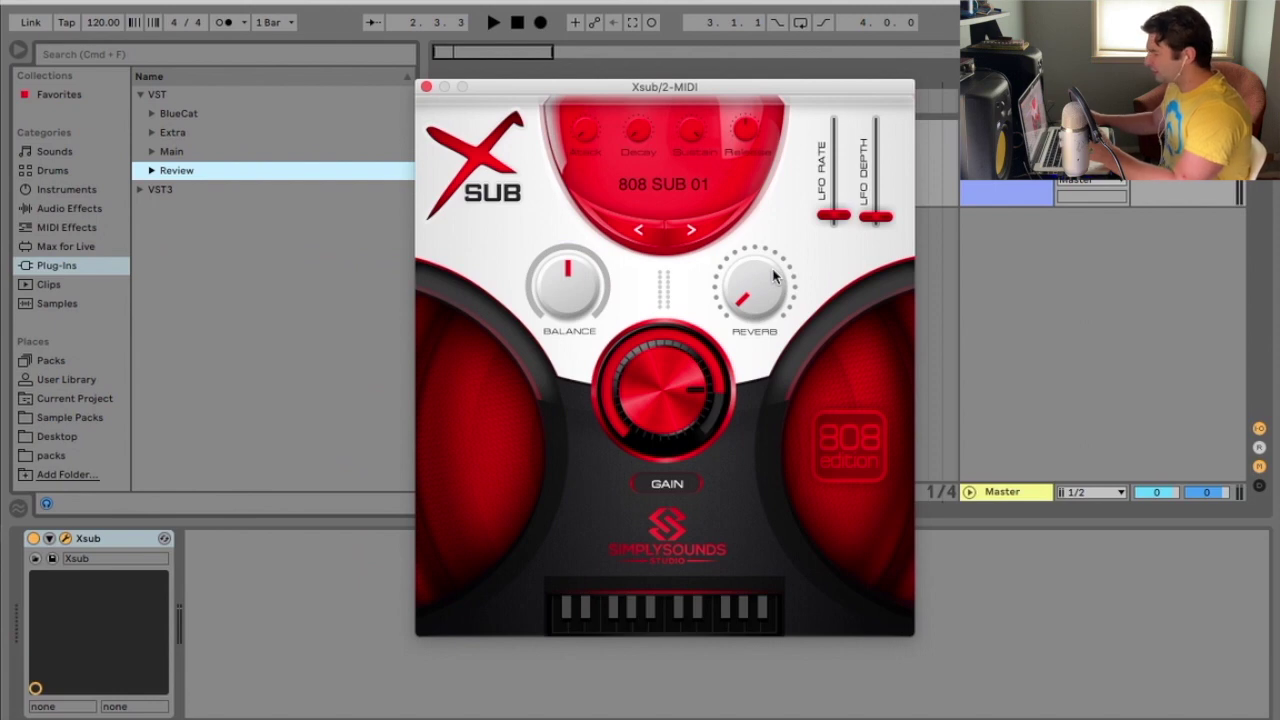
{"action": "left_click_drag", "start_coordinate": [773, 277], "coordinate": [750, 330]}
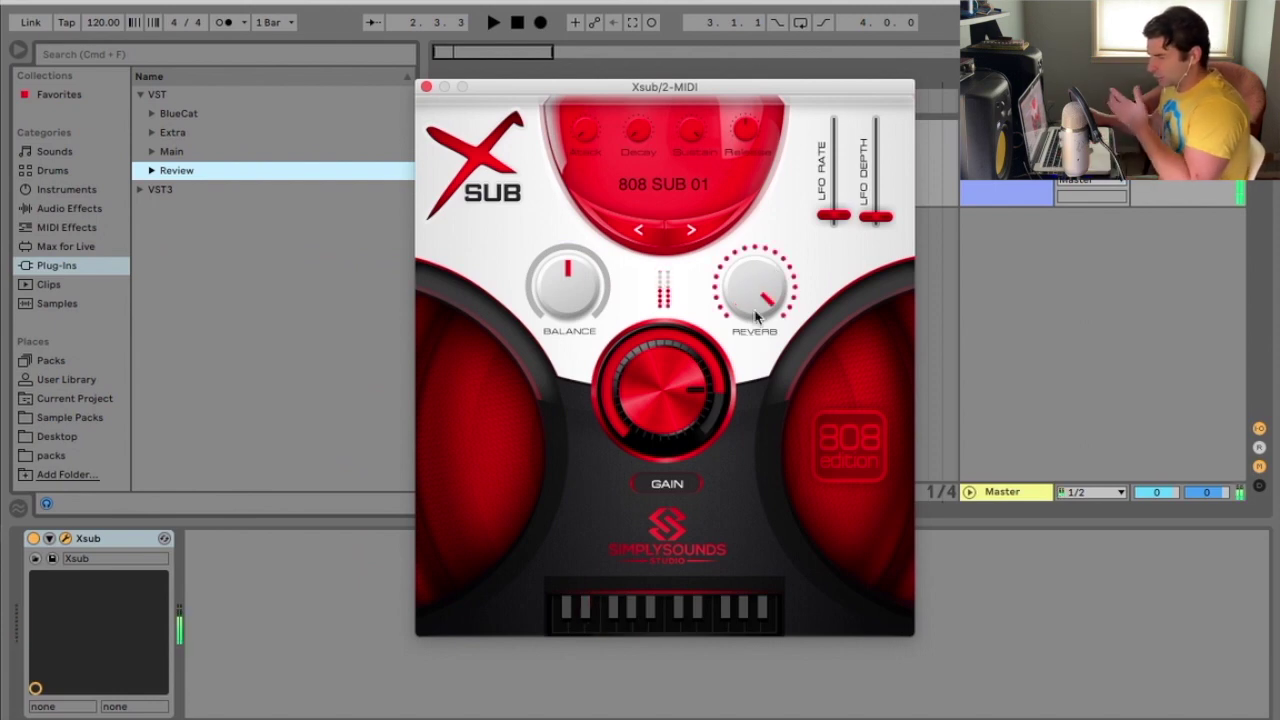
{"action": "left_click_drag", "start_coordinate": [757, 316], "coordinate": [757, 342]}
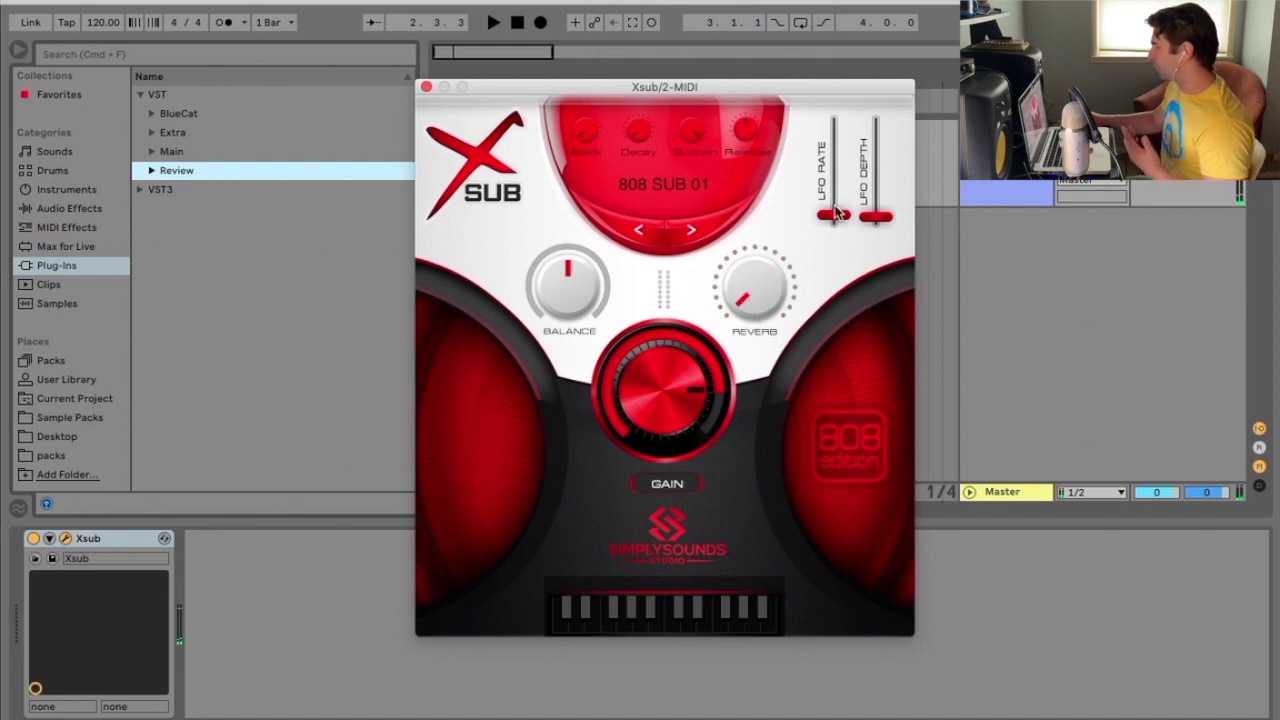
Try the LFO Rate and LFO Depth up to maximum while notes play, and return both to minimum
{"action": "left_click_drag", "start_coordinate": [834, 214], "coordinate": [834, 148]}
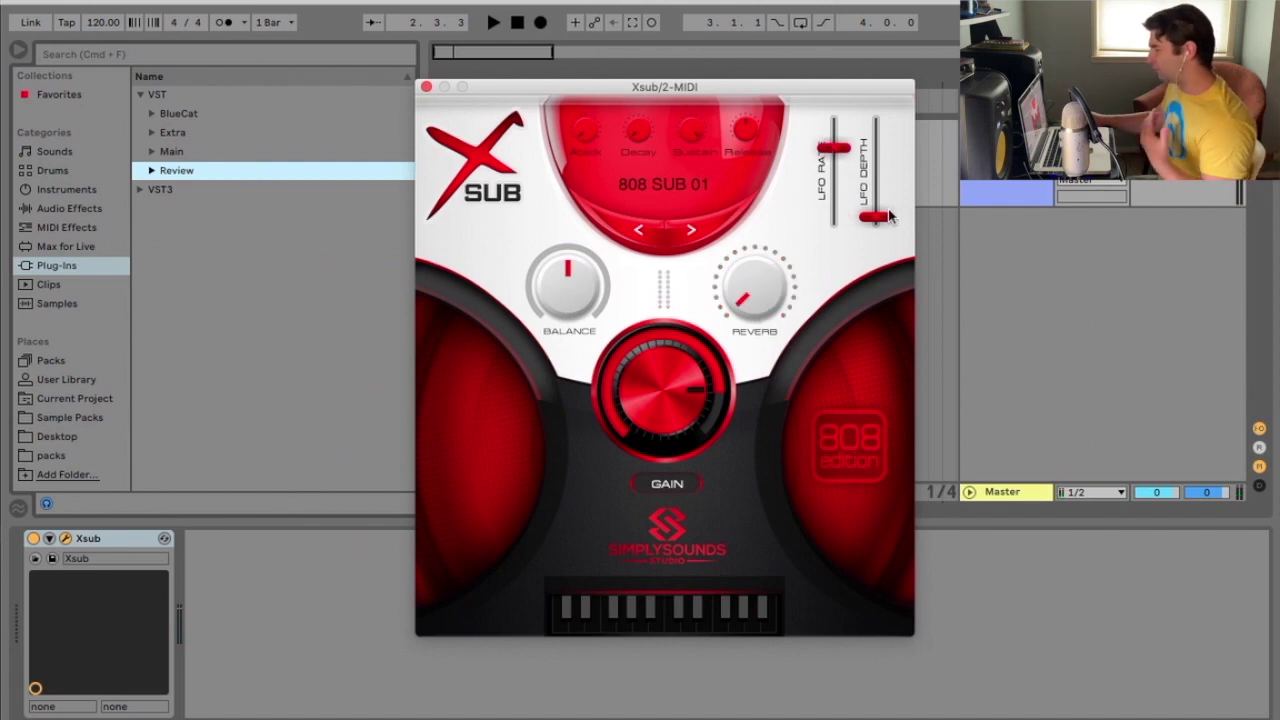
{"action": "left_click_drag", "start_coordinate": [889, 216], "coordinate": [884, 150]}
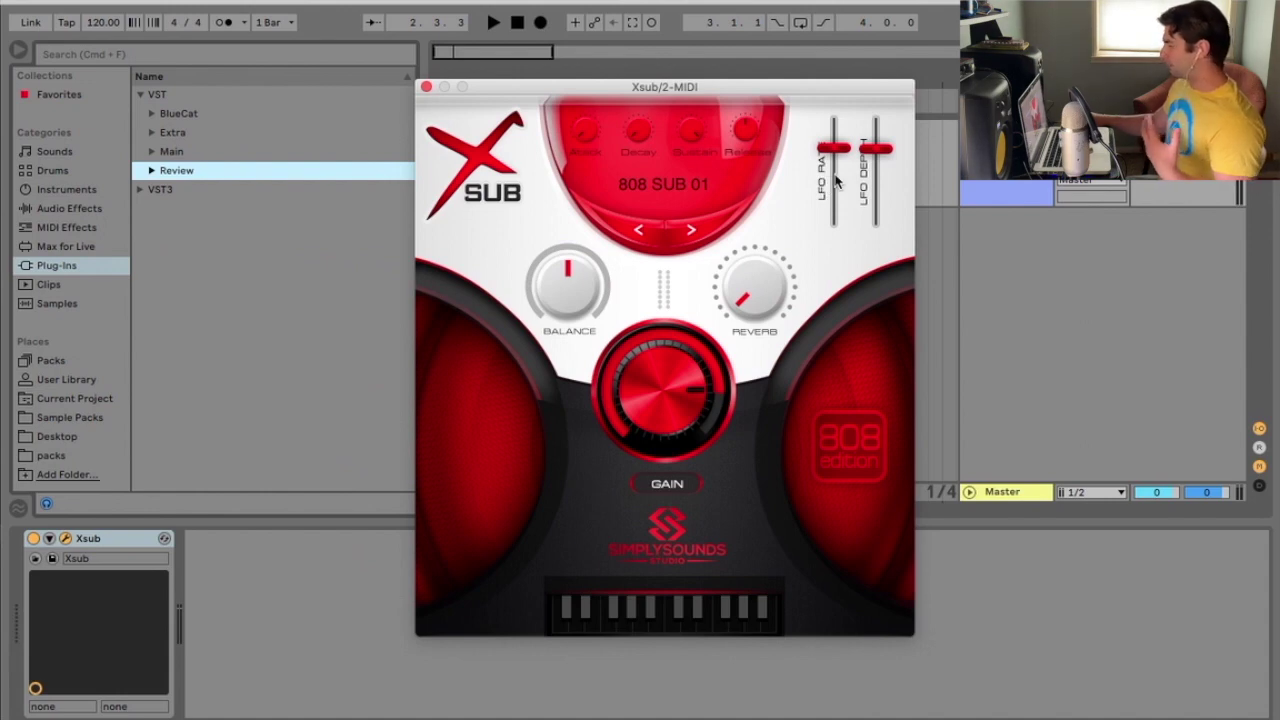
{"action": "left_click_drag", "start_coordinate": [834, 150], "coordinate": [835, 96]}
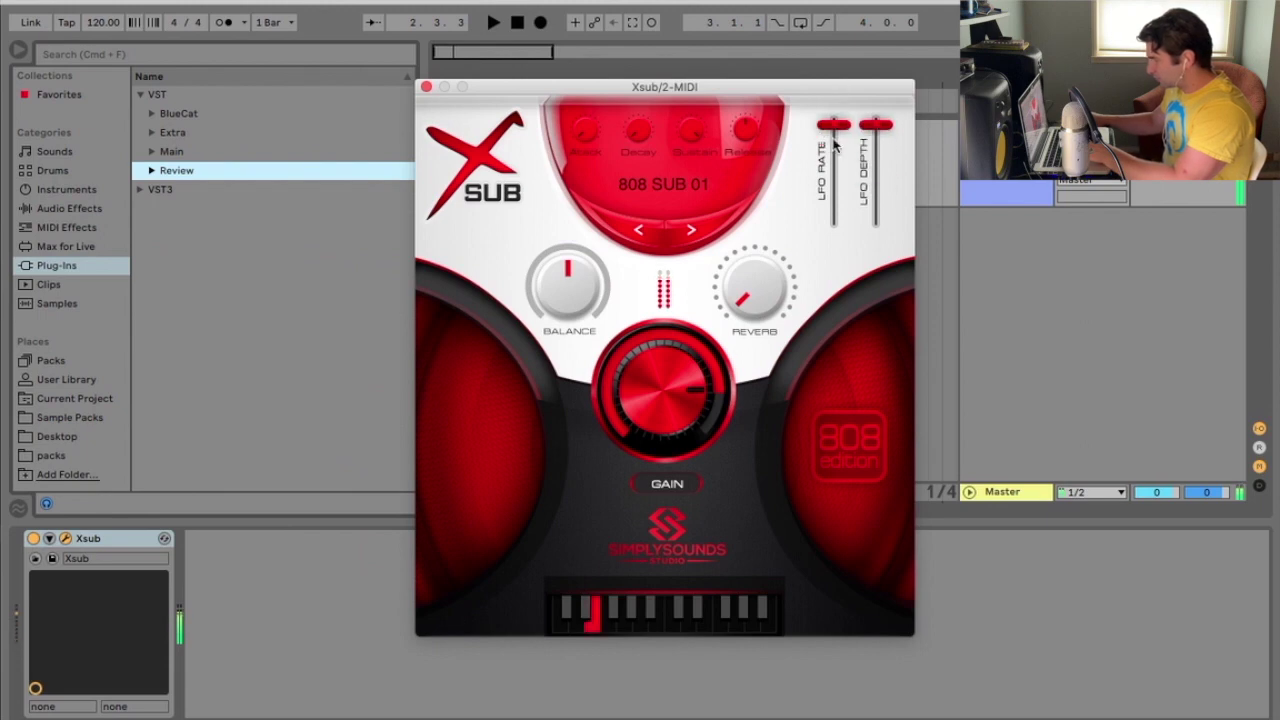
{"action": "left_click_drag", "start_coordinate": [835, 145], "coordinate": [837, 266]}
{"action": "mouse_move", "coordinate": [880, 128]}
{"action": "left_mouse_down"}
{"action": "mouse_move", "coordinate": [879, 230]}
{"action": "mouse_move", "coordinate": [878, 122]}
{"action": "left_mouse_up"}
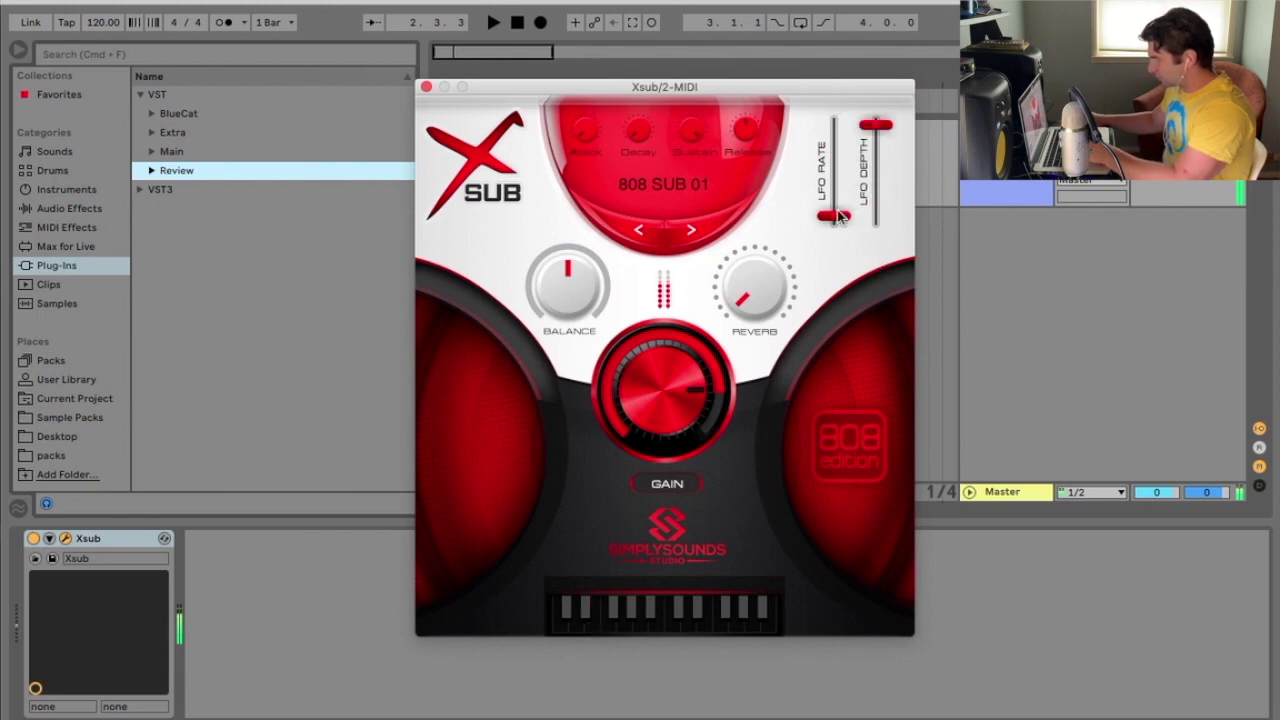
{"action": "left_click_drag", "start_coordinate": [838, 216], "coordinate": [845, 80]}
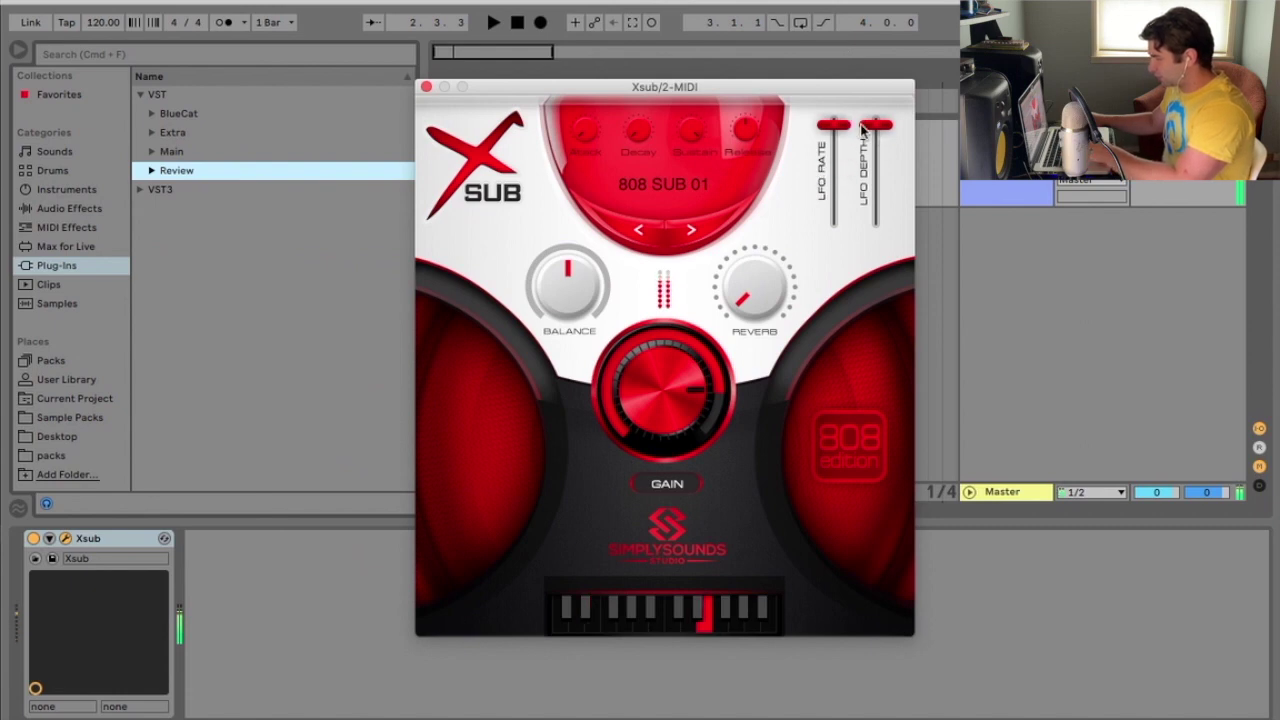
{"action": "left_click_drag", "start_coordinate": [838, 126], "coordinate": [872, 265]}
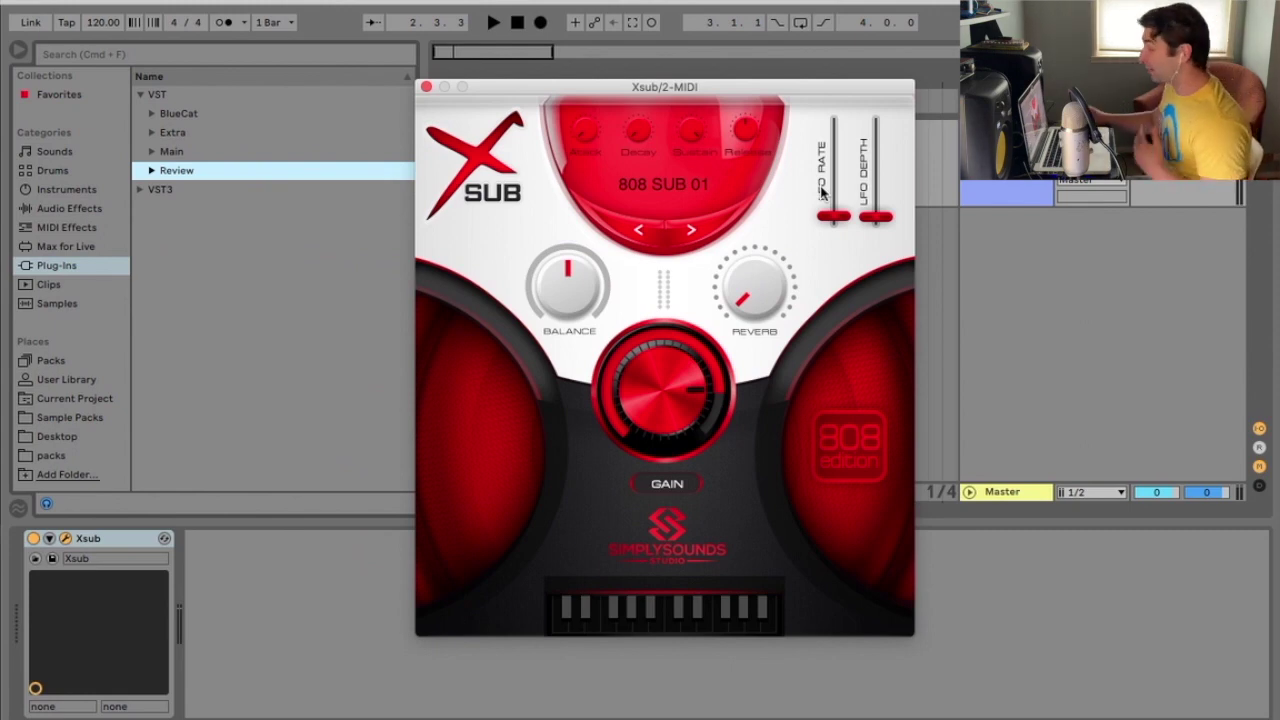
Check the preset list, and advance one preset at a time from 808 SUB 01 to 808 SUB 15, auditioning with test notes
{"action": "left_click", "coordinate": [656, 188]}
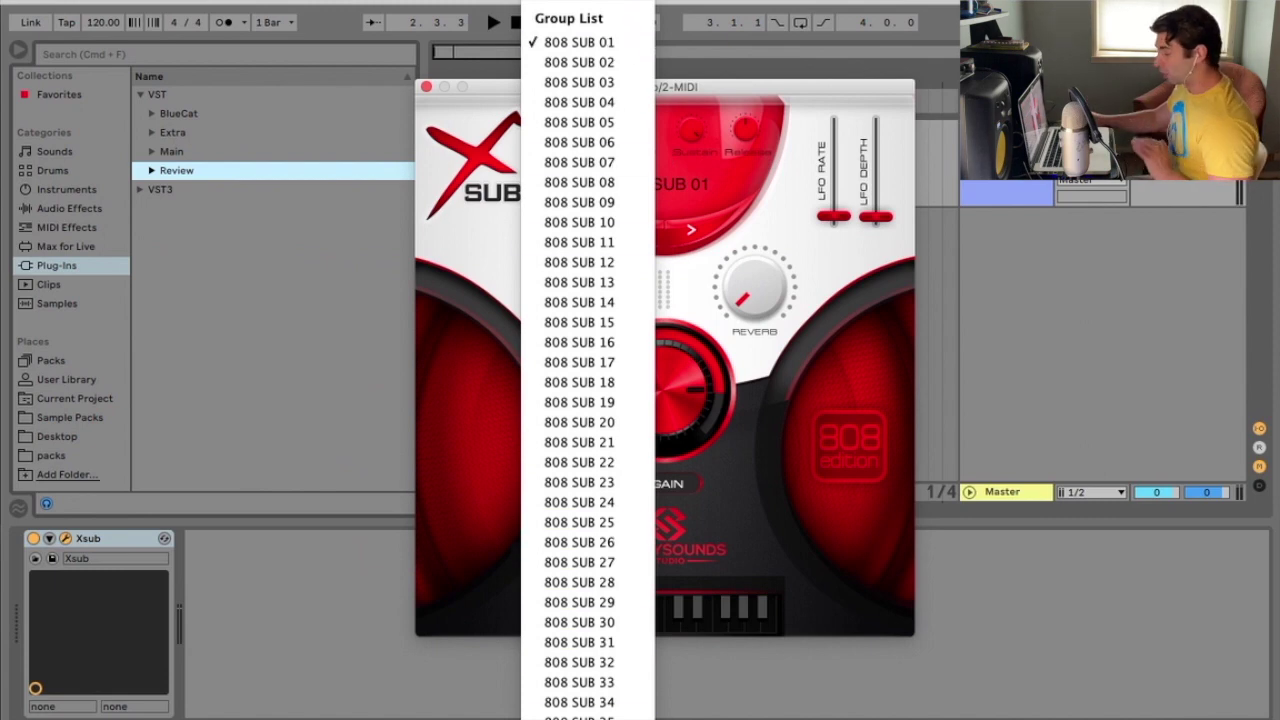
{"action": "left_click", "coordinate": [453, 235]}
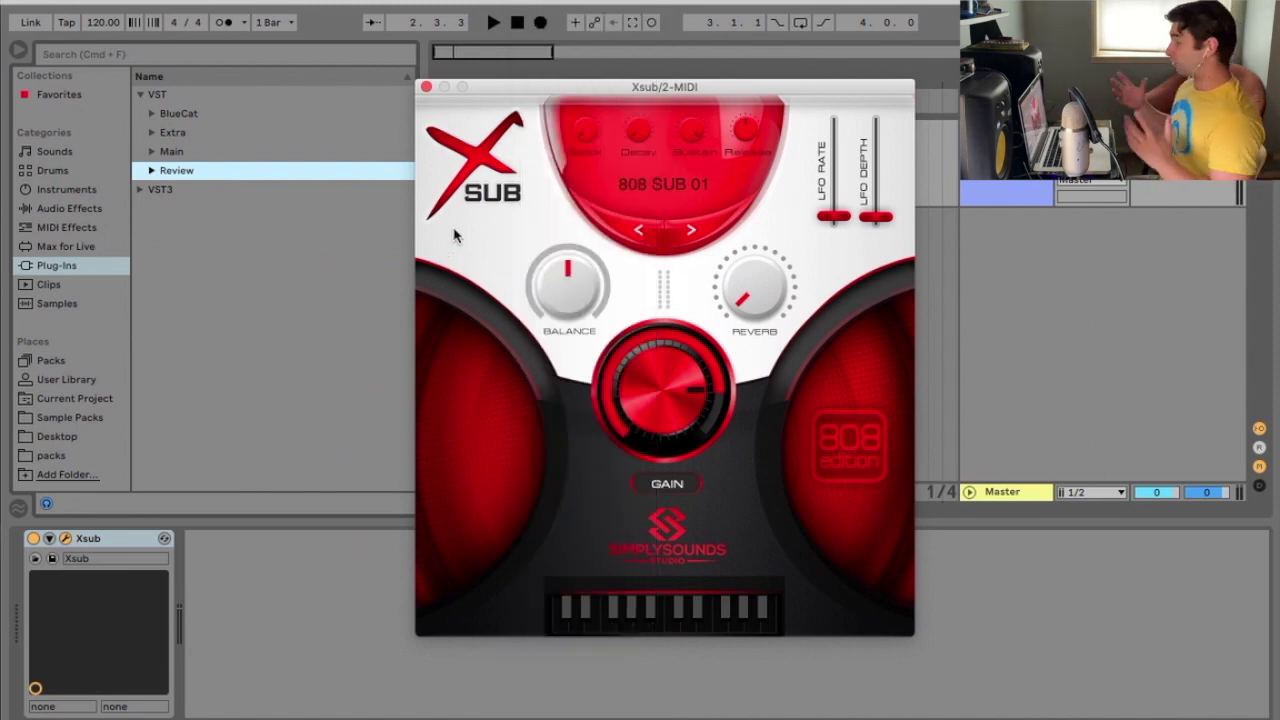
{"action": "left_click", "coordinate": [691, 231]}
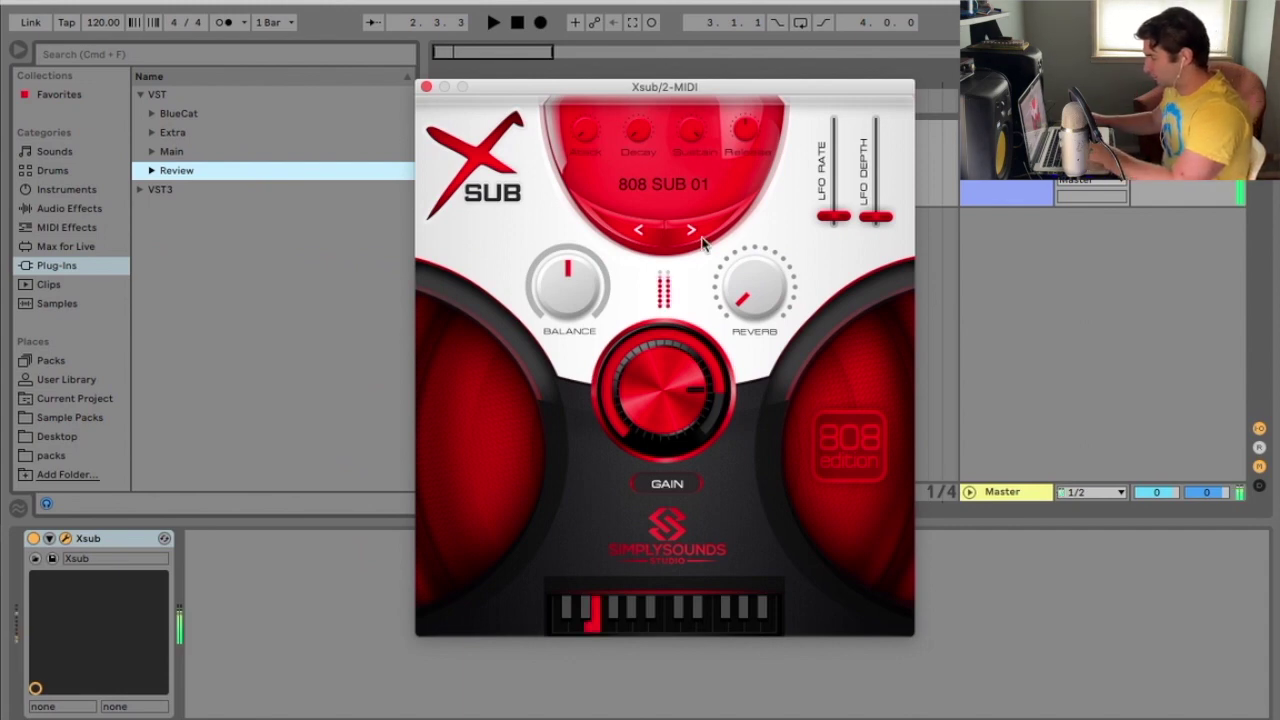
{"action": "left_click", "coordinate": [691, 231]}
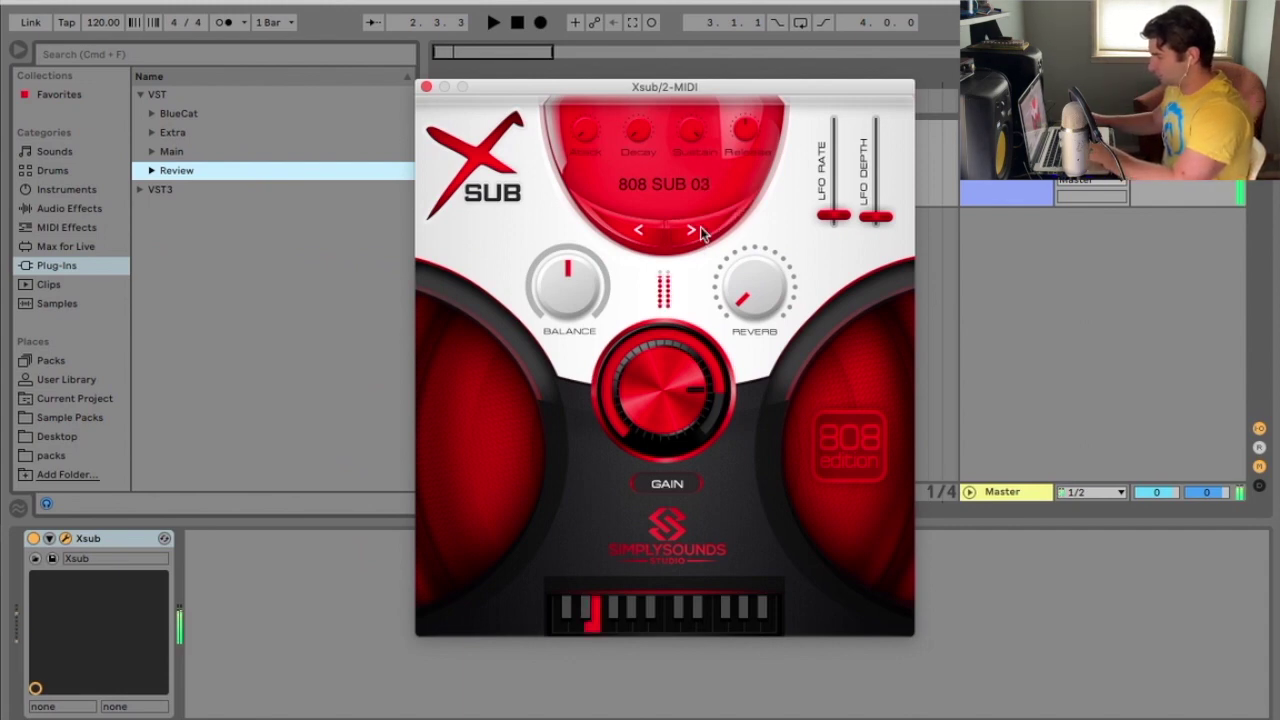
{"action": "left_click", "coordinate": [691, 231]}
{"action": "left_click", "coordinate": [691, 231]}
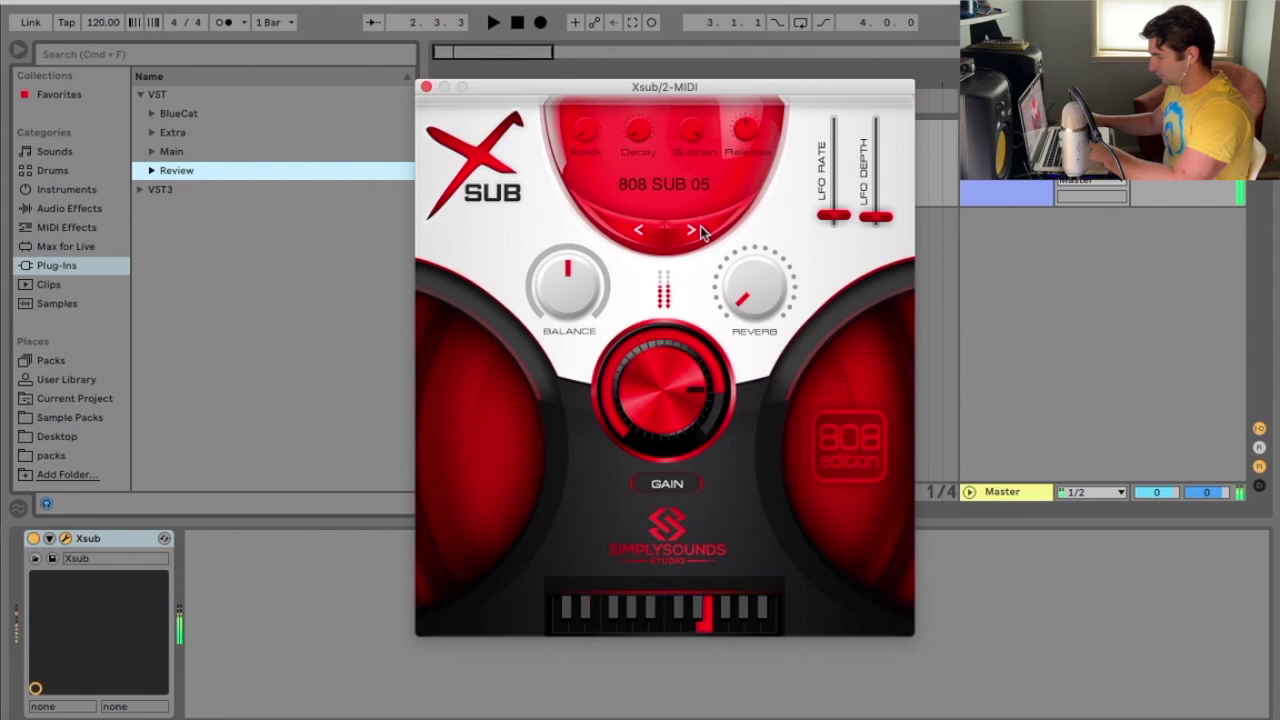
{"action": "left_click", "coordinate": [691, 231]}
{"action": "left_click", "coordinate": [691, 231]}
{"action": "left_click", "coordinate": [700, 228]}
{"action": "left_click", "coordinate": [700, 228]}
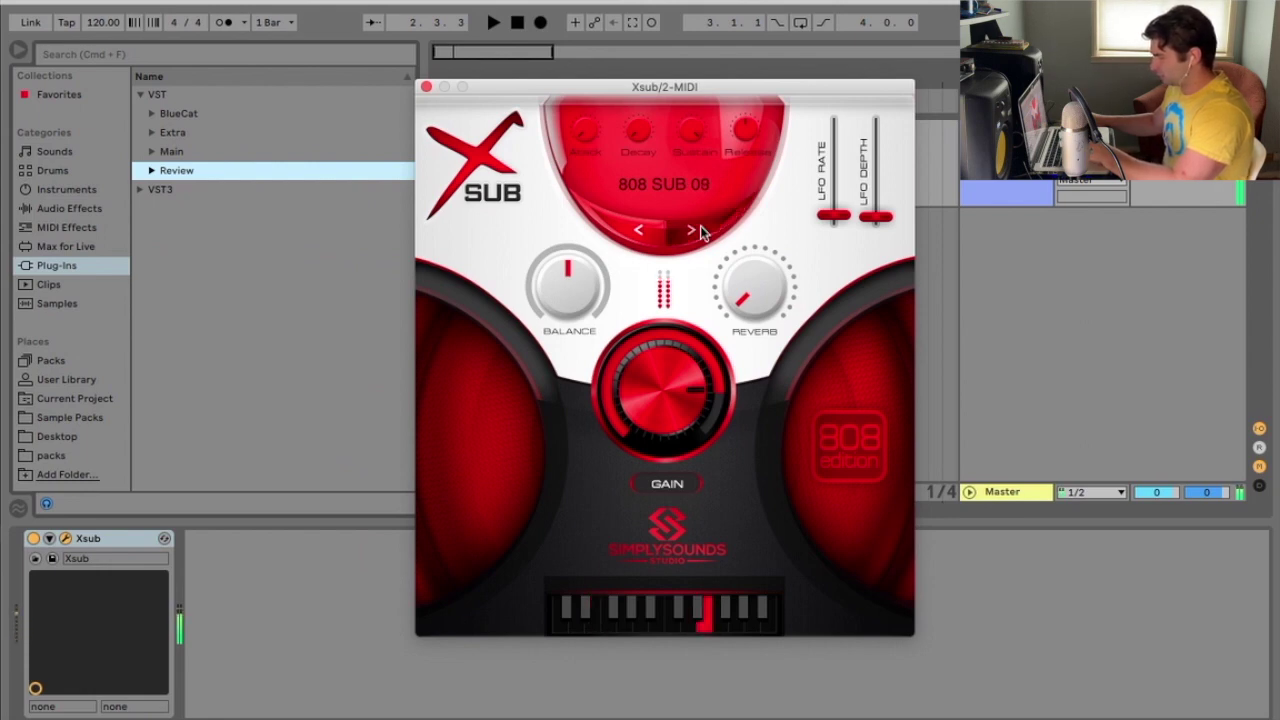
{"action": "left_click", "coordinate": [700, 228]}
{"action": "left_click", "coordinate": [700, 228]}
{"action": "left_click", "coordinate": [700, 228]}
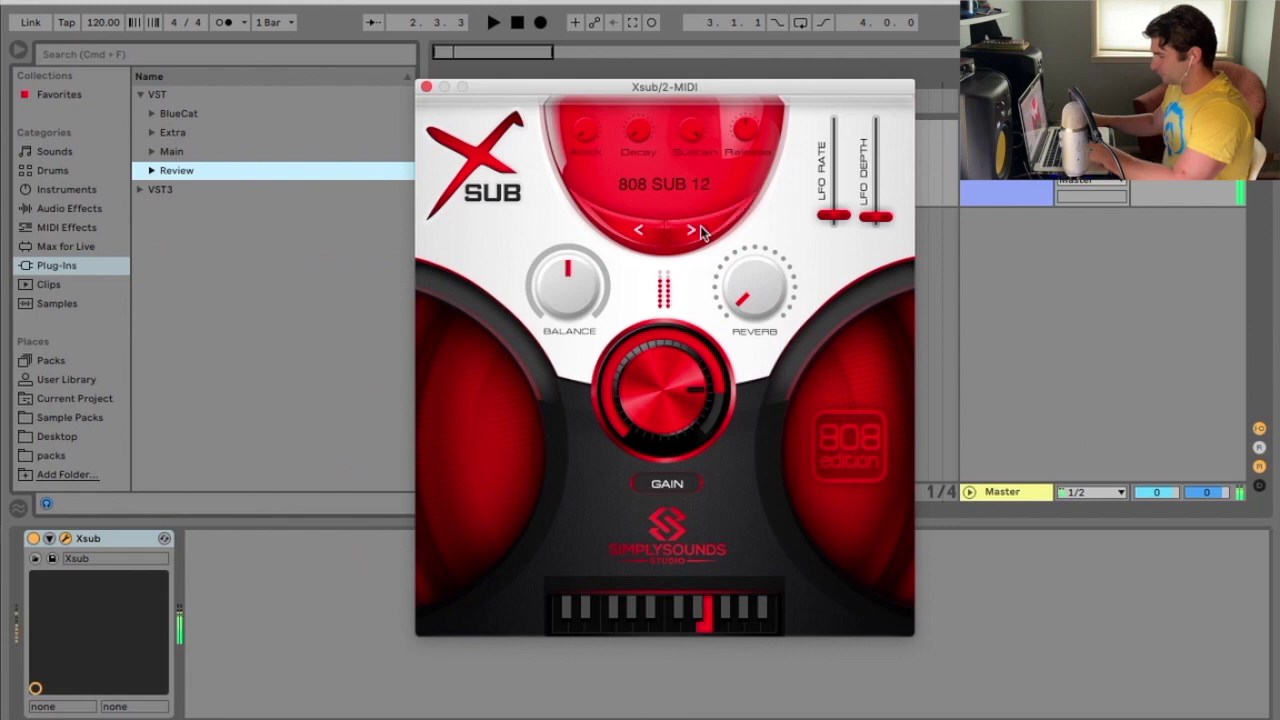
{"action": "left_click", "coordinate": [700, 228]}
{"action": "left_click", "coordinate": [700, 228]}
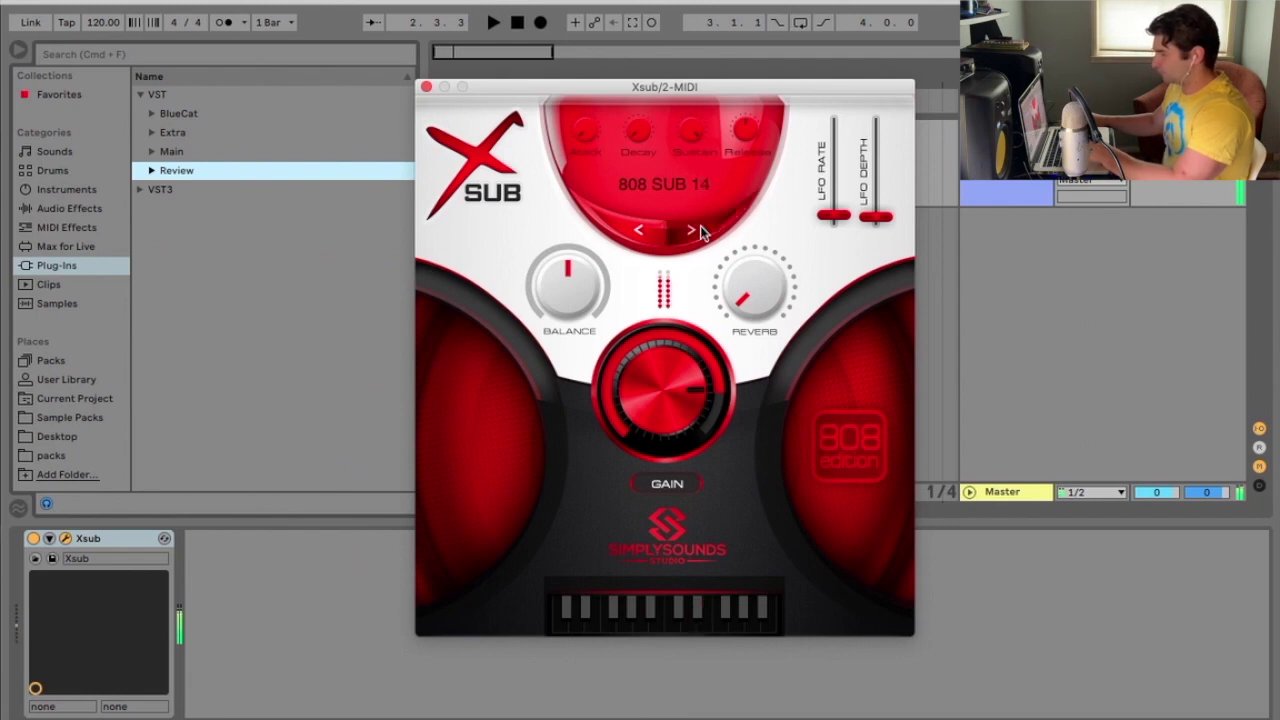
{"action": "left_click", "coordinate": [700, 228]}
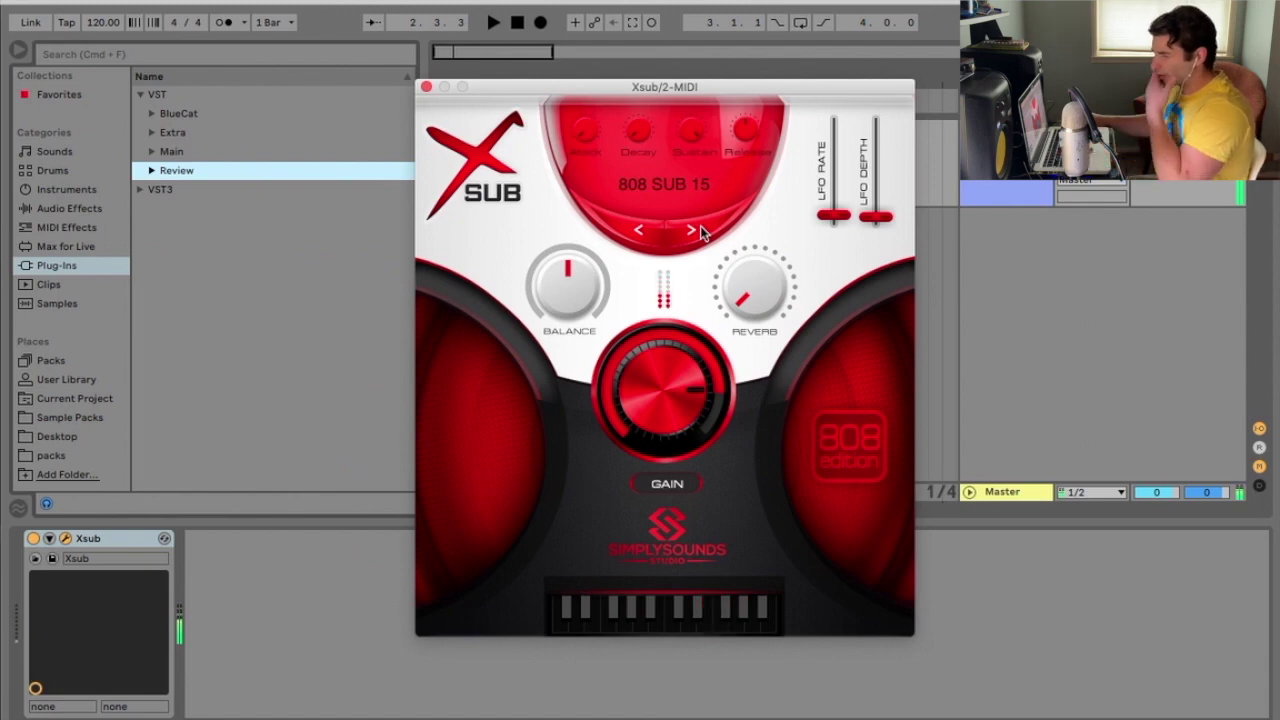
Continue through the presets one by one from 808 SUB 16 to 808 SUB 23, playing test notes
{"action": "left_click", "coordinate": [692, 231]}
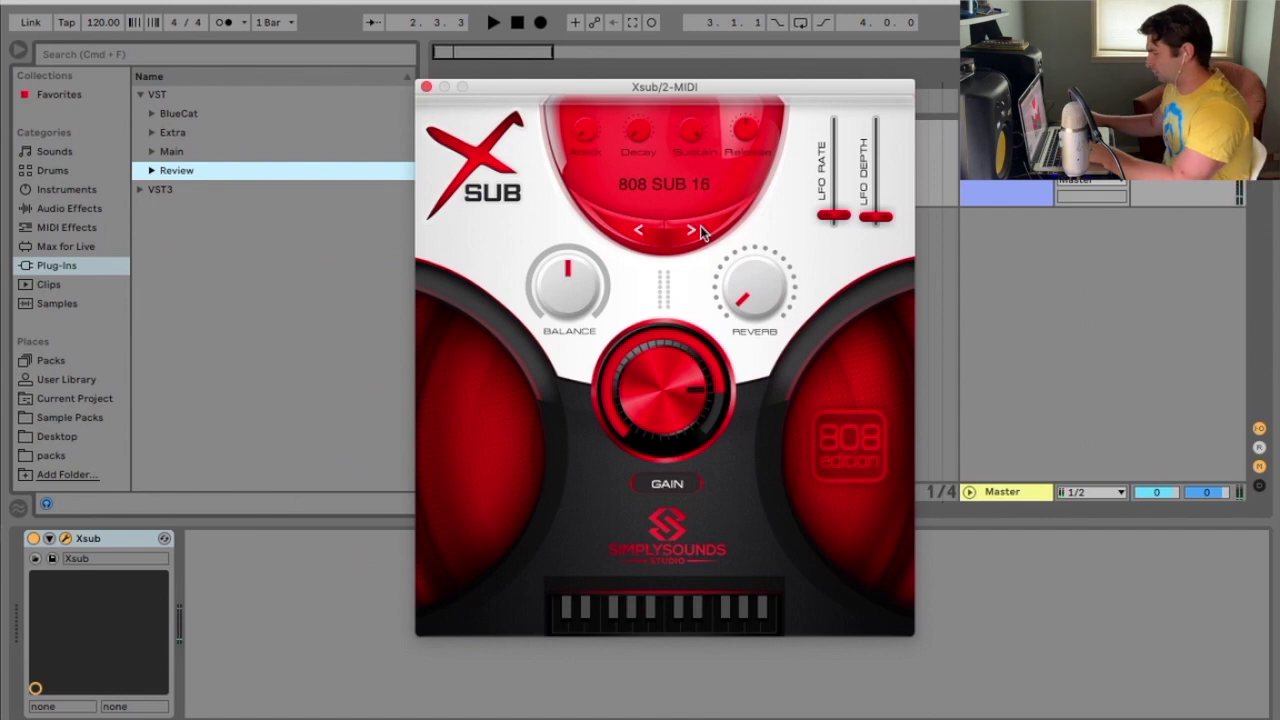
{"action": "left_click", "coordinate": [699, 231]}
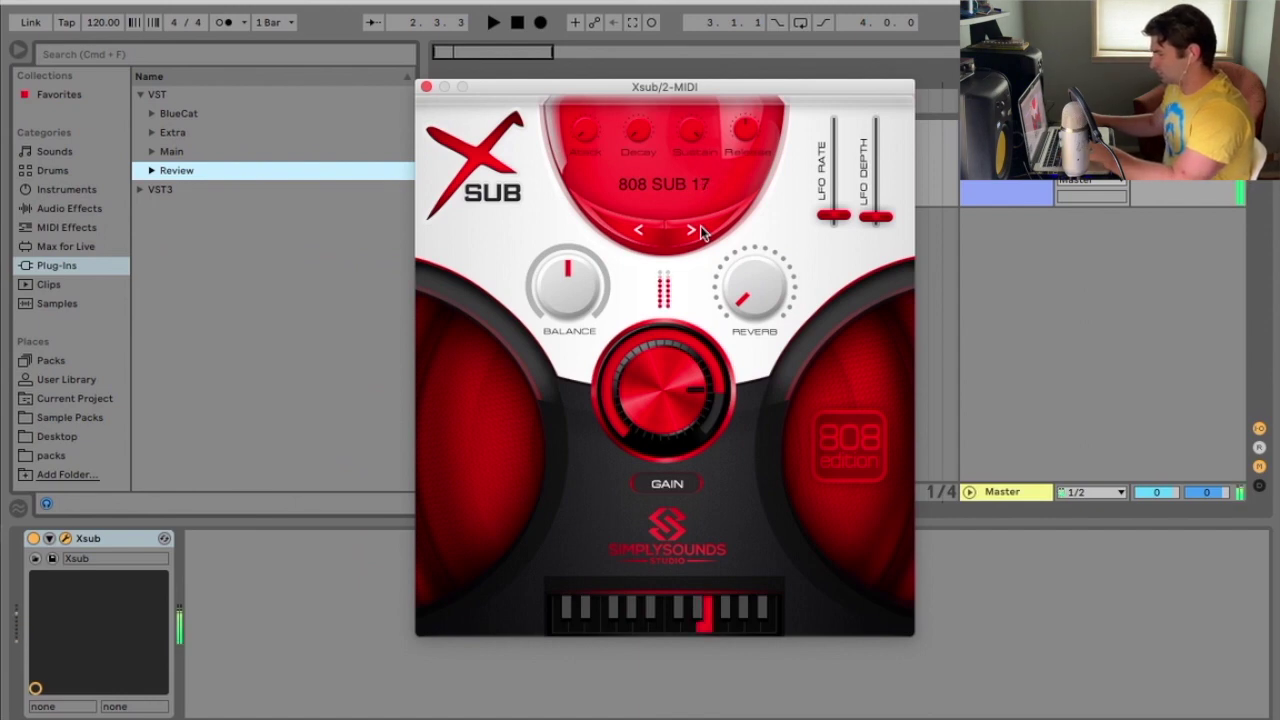
{"action": "left_click", "coordinate": [700, 230]}
{"action": "left_click", "coordinate": [700, 230]}
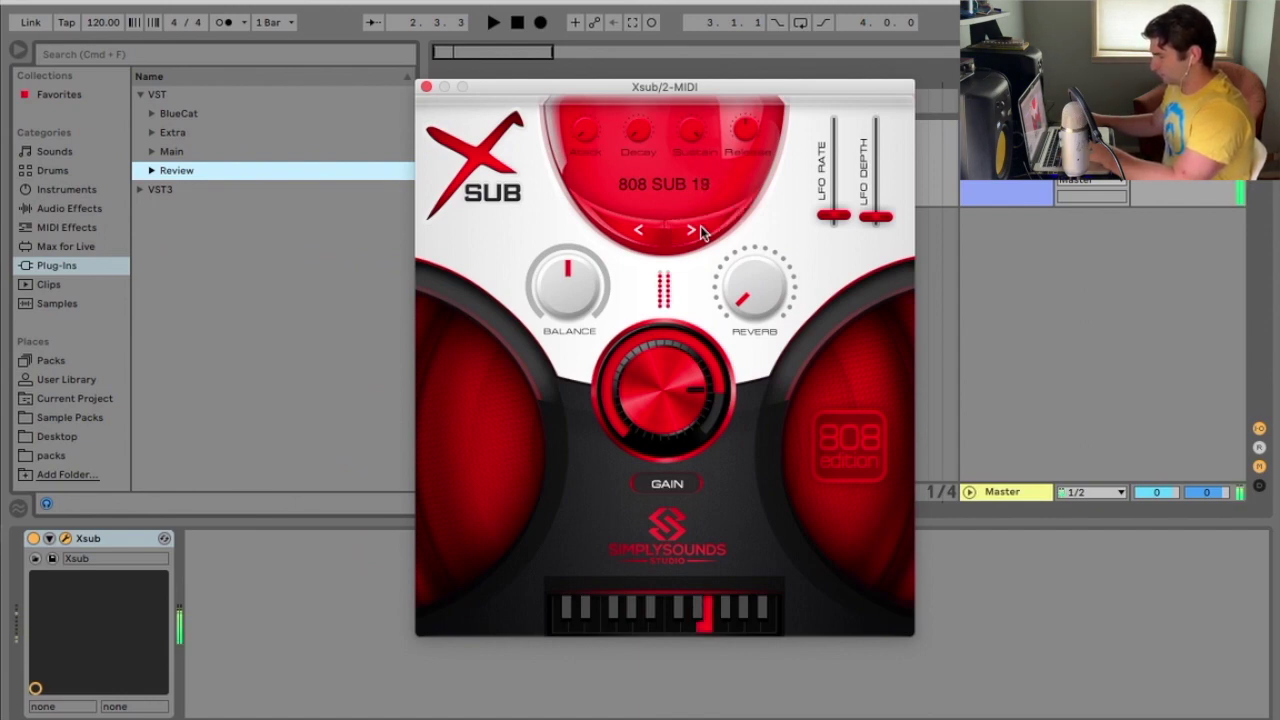
{"action": "left_click", "coordinate": [700, 230]}
{"action": "left_click", "coordinate": [700, 230]}
{"action": "left_click", "coordinate": [700, 230]}
{"action": "left_click", "coordinate": [700, 230]}
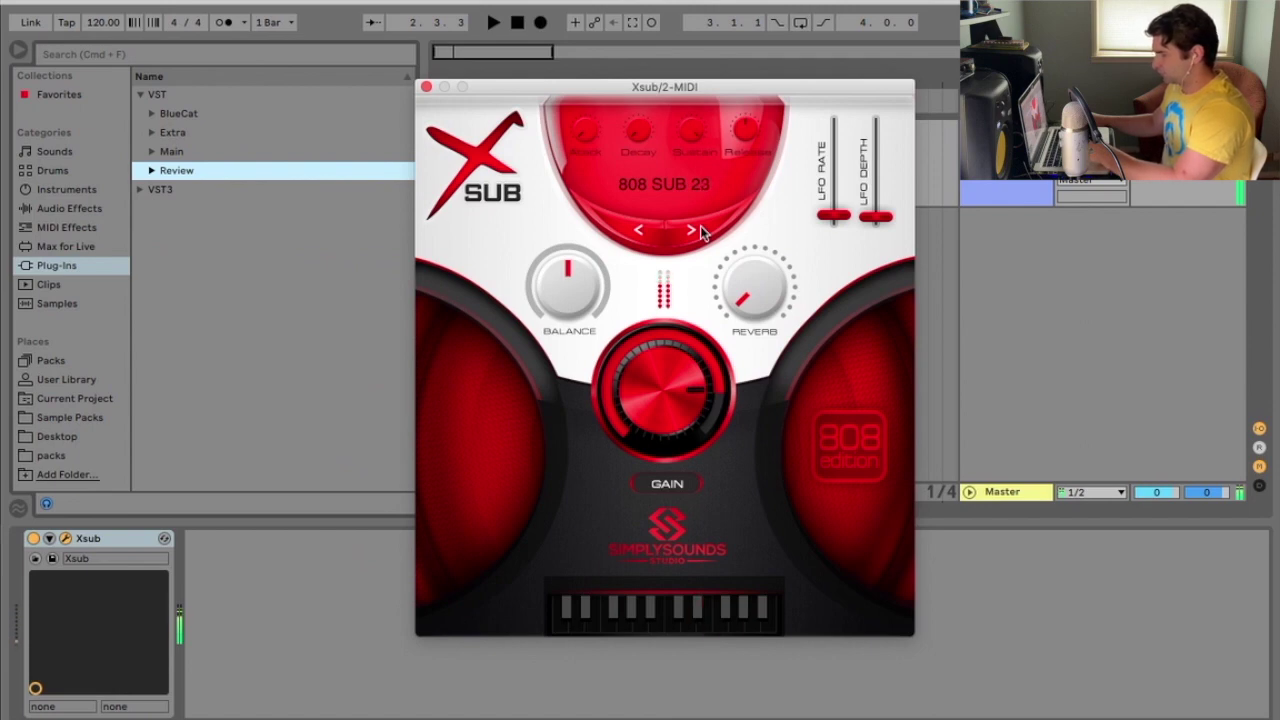
Go back to 808 SUB 22 to compare its sound, and advance the preset to 808 SUB 25
{"action": "left_click", "coordinate": [643, 230]}
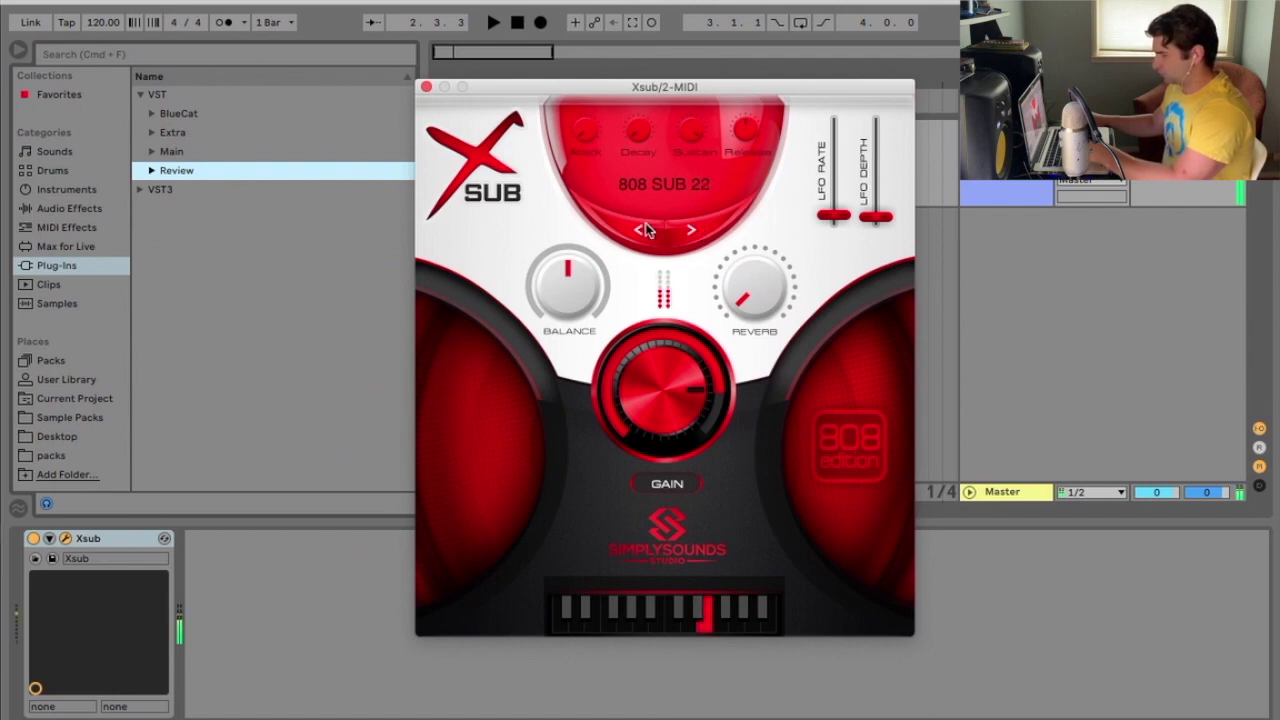
{"action": "left_click", "coordinate": [700, 238]}
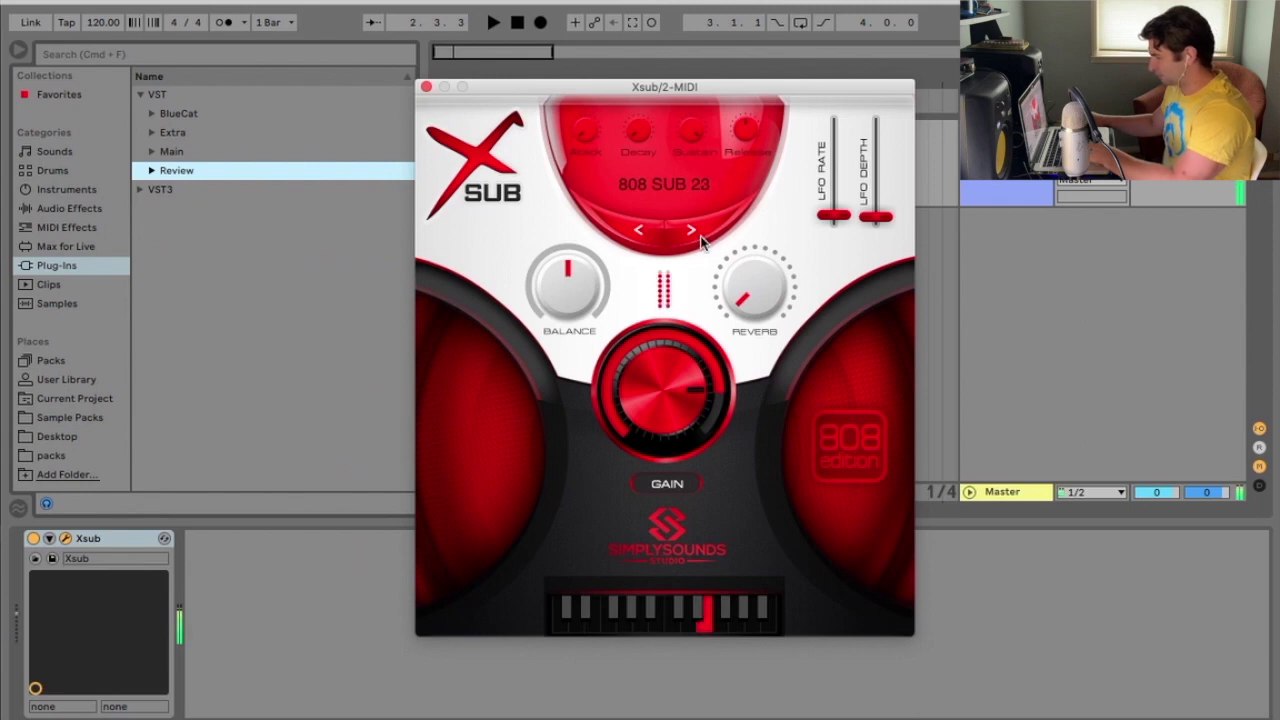
{"action": "left_click", "coordinate": [697, 233]}
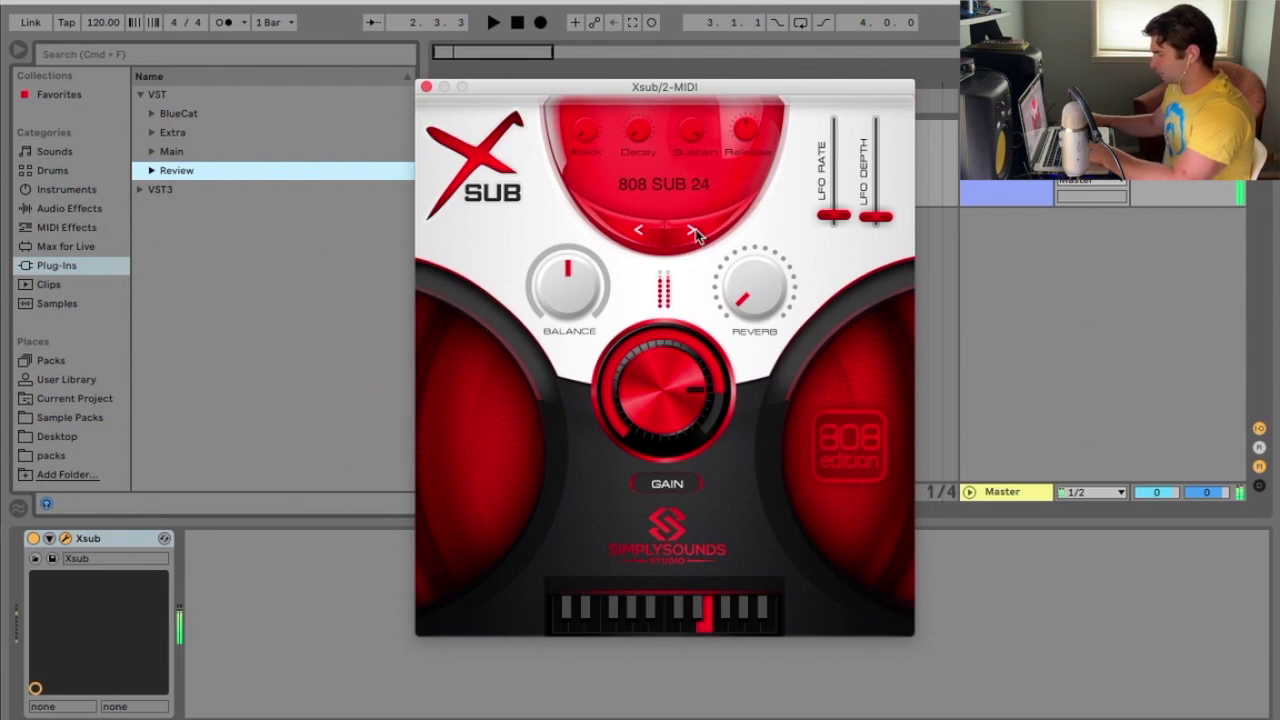
{"action": "left_click", "coordinate": [697, 233]}
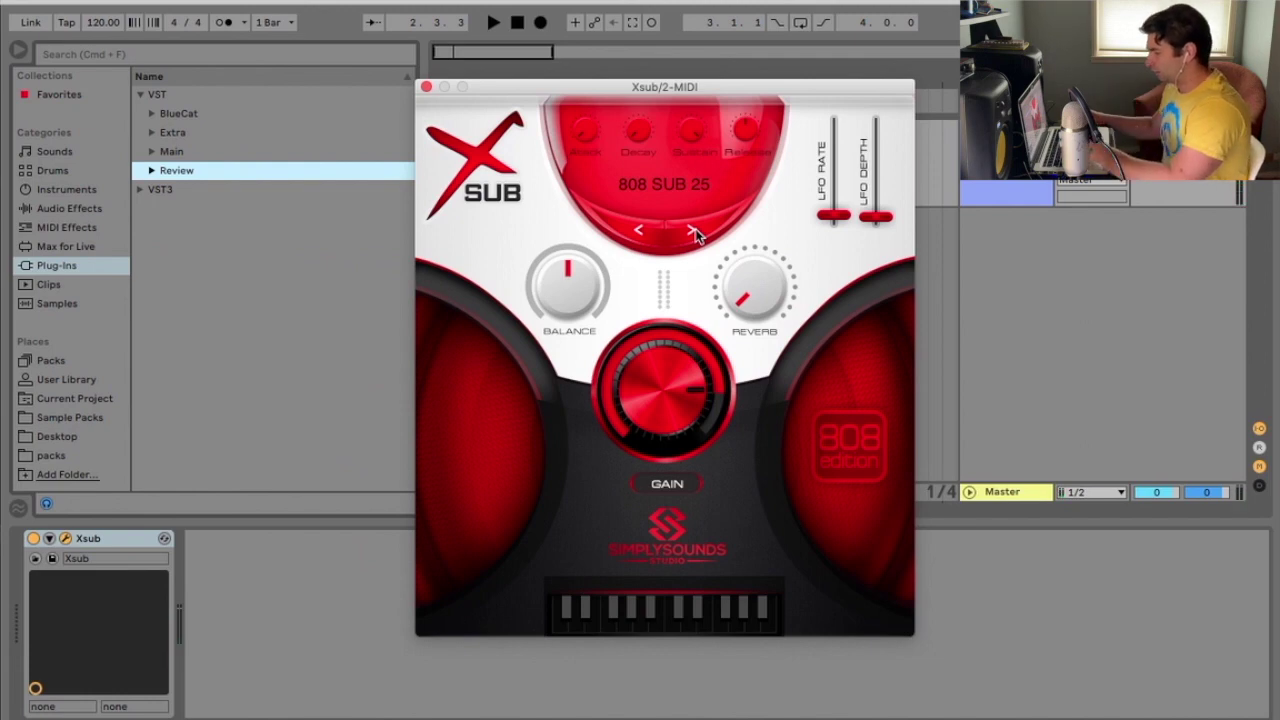
Play test notes on 808 SUB 25 and advance to 808 SUB 26 and 808 SUB 27, auditioning each
{"action": "key", "text": "d"}
{"action": "key", "text": "semicolon"}
{"action": "key", "text": "d"}
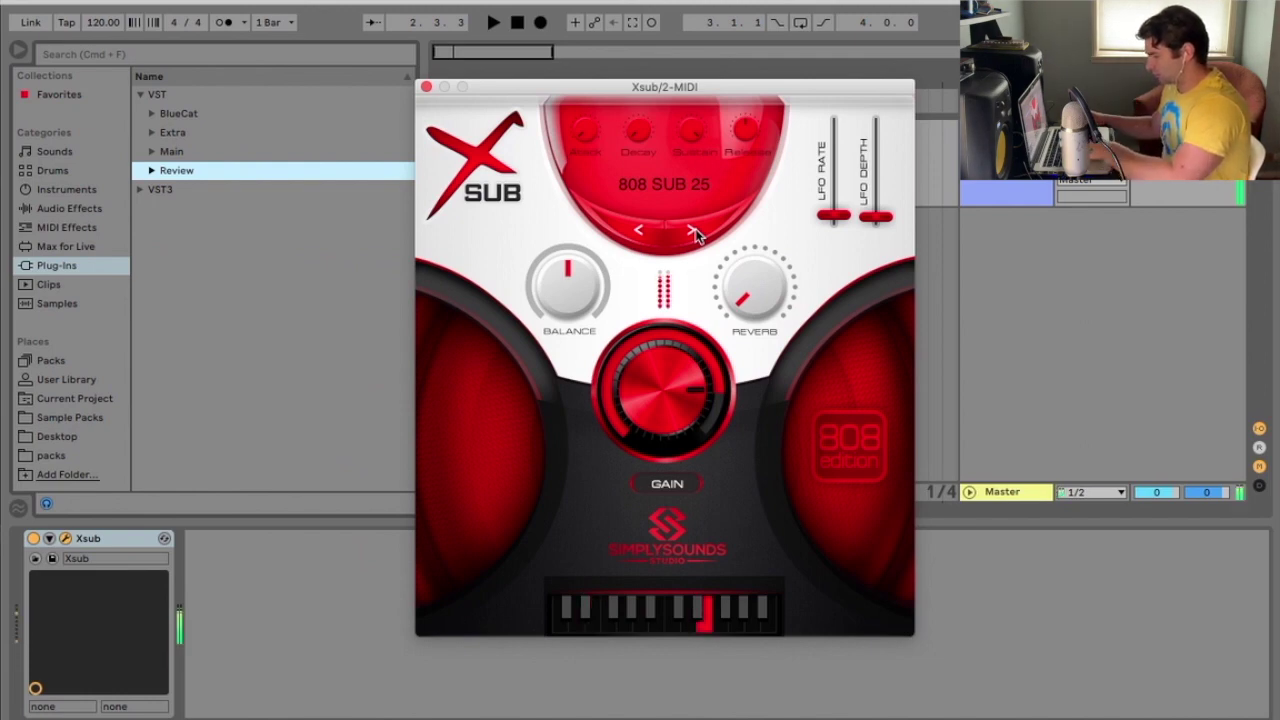
{"action": "key", "text": "g"}
{"action": "key", "text": "d"}
{"action": "left_click", "coordinate": [696, 230]}
{"action": "key", "text": "d"}
{"action": "key", "text": "d"}
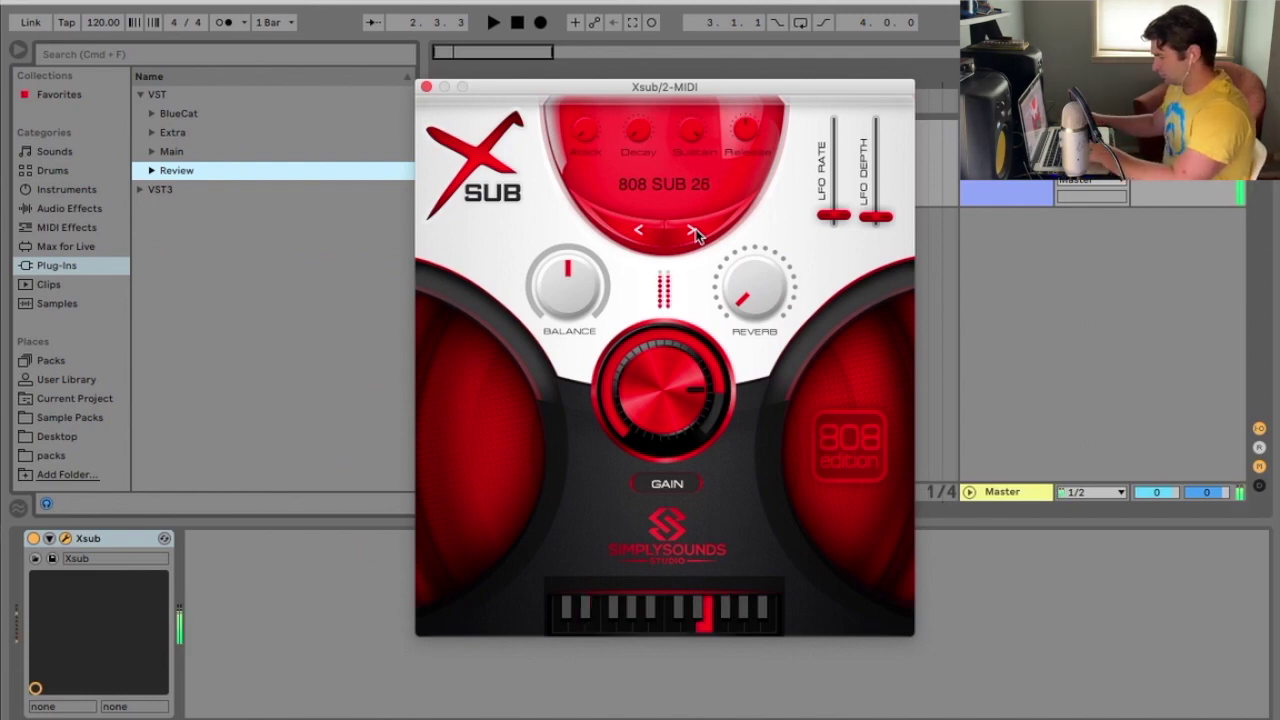
{"action": "left_click", "coordinate": [696, 230]}
{"action": "key", "text": "d"}
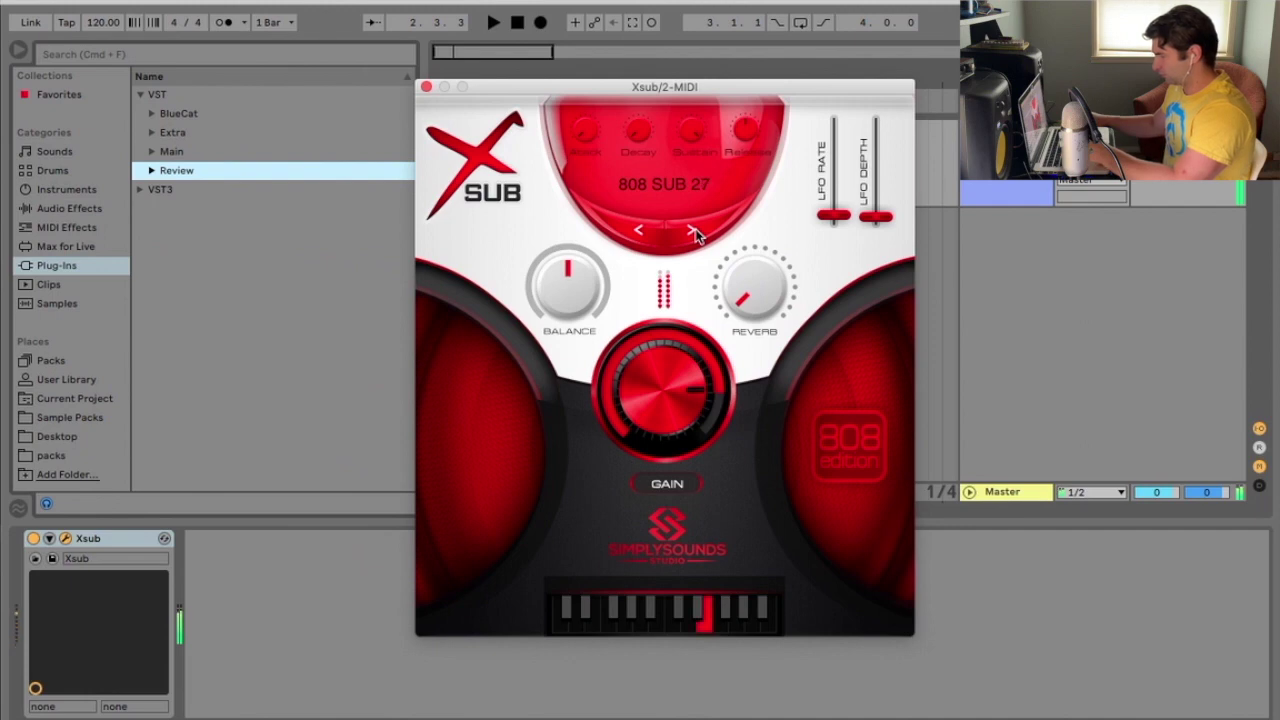
Advance one preset at a time from 808 SUB 28 to 808 SUB 31, auditioning them with test notes
{"action": "left_click", "coordinate": [693, 231]}
{"action": "key", "text": "l"}
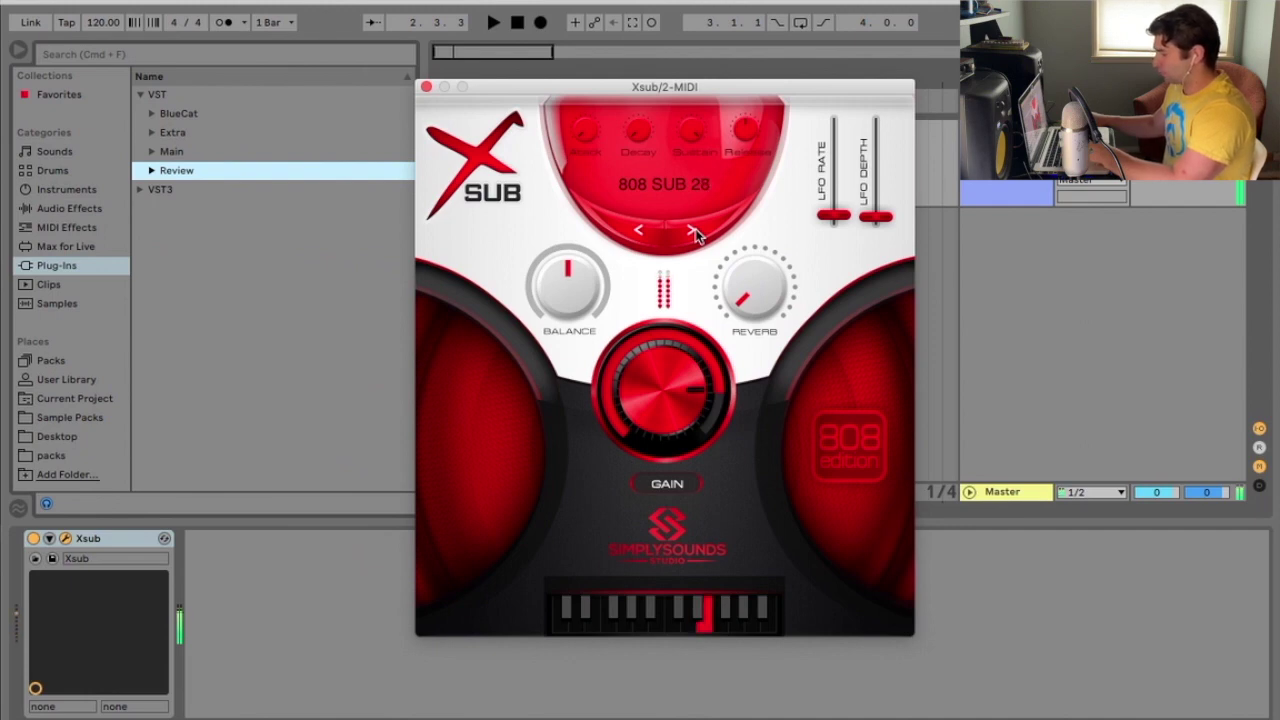
{"action": "left_click", "coordinate": [696, 230]}
{"action": "key", "text": "d"}
{"action": "left_click", "coordinate": [696, 230]}
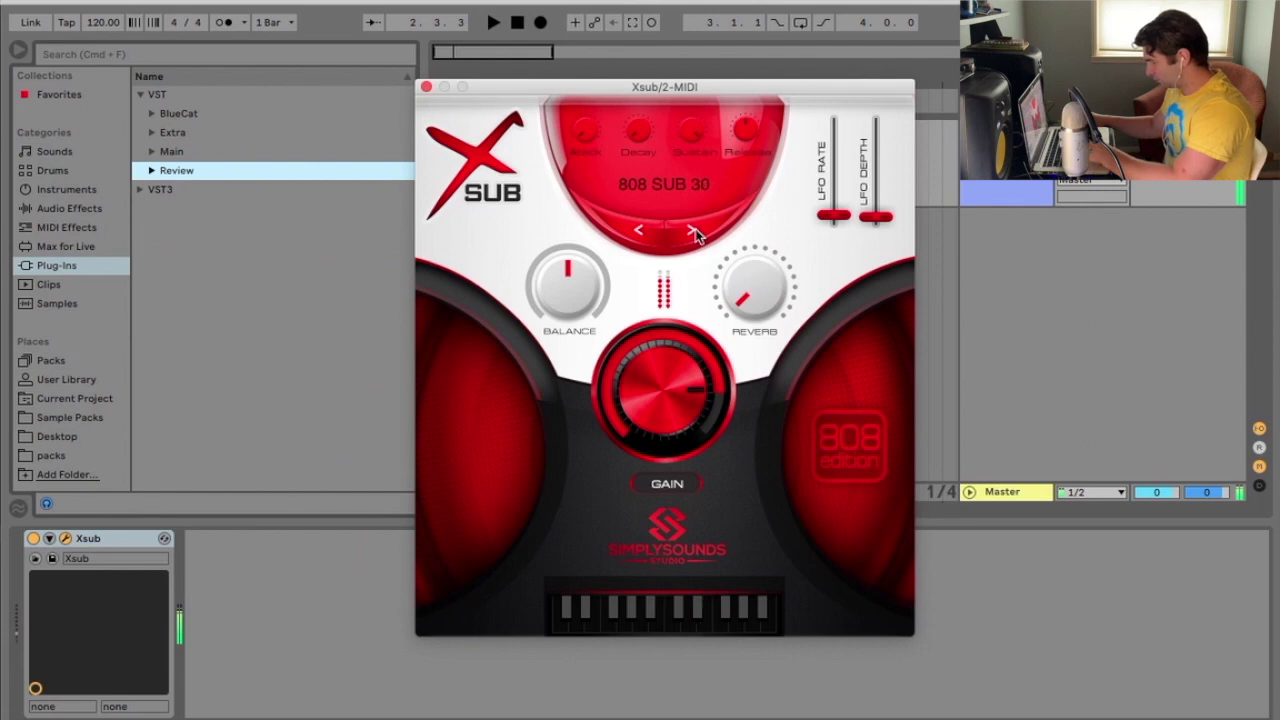
{"action": "key", "text": "d"}
{"action": "left_click", "coordinate": [693, 231]}
{"action": "key", "text": "l"}
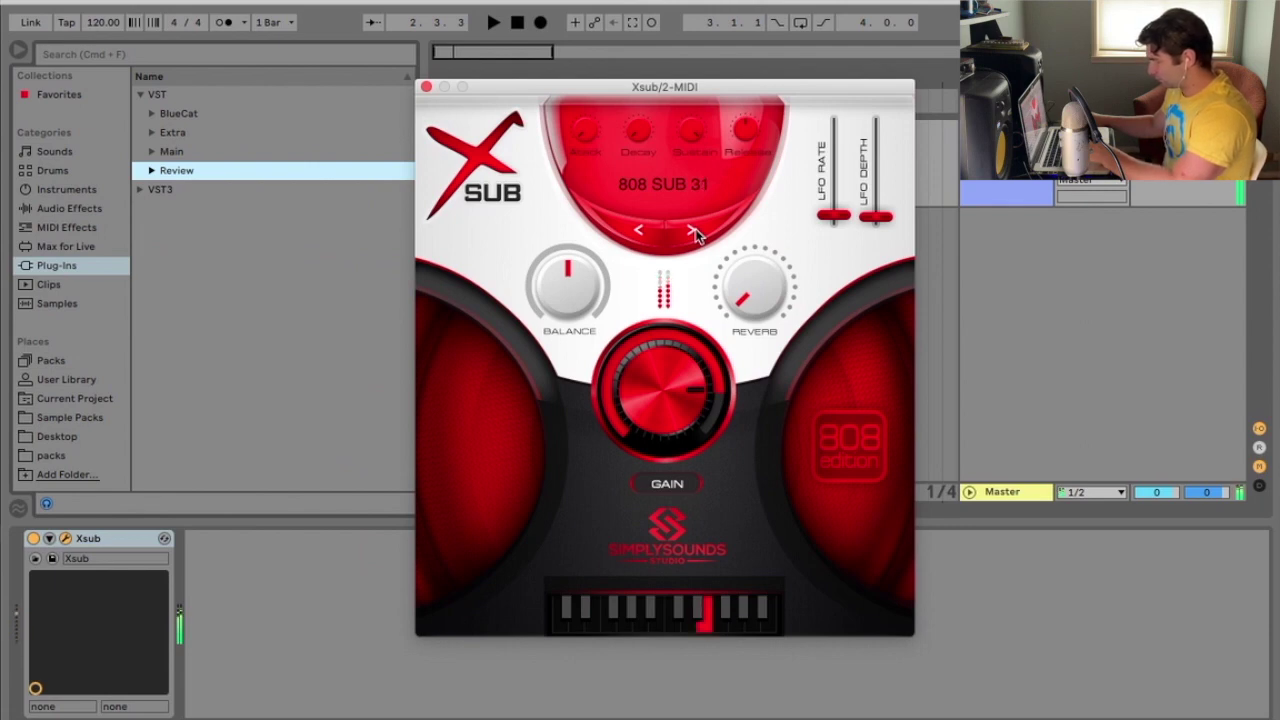
Advance to preset 808 SUB 32 and play several test notes on it
{"action": "left_click", "coordinate": [693, 231]}
{"action": "key", "text": "l"}
{"action": "key", "text": "g"}
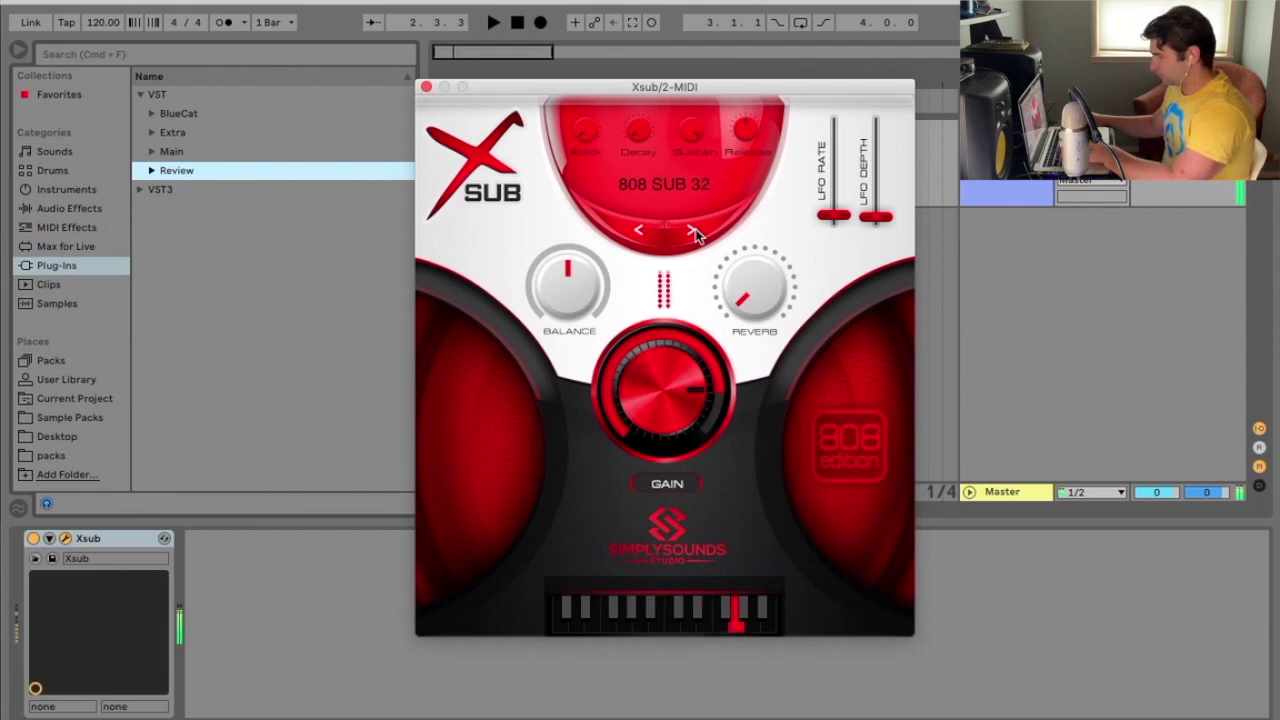
{"action": "key", "text": "d"}
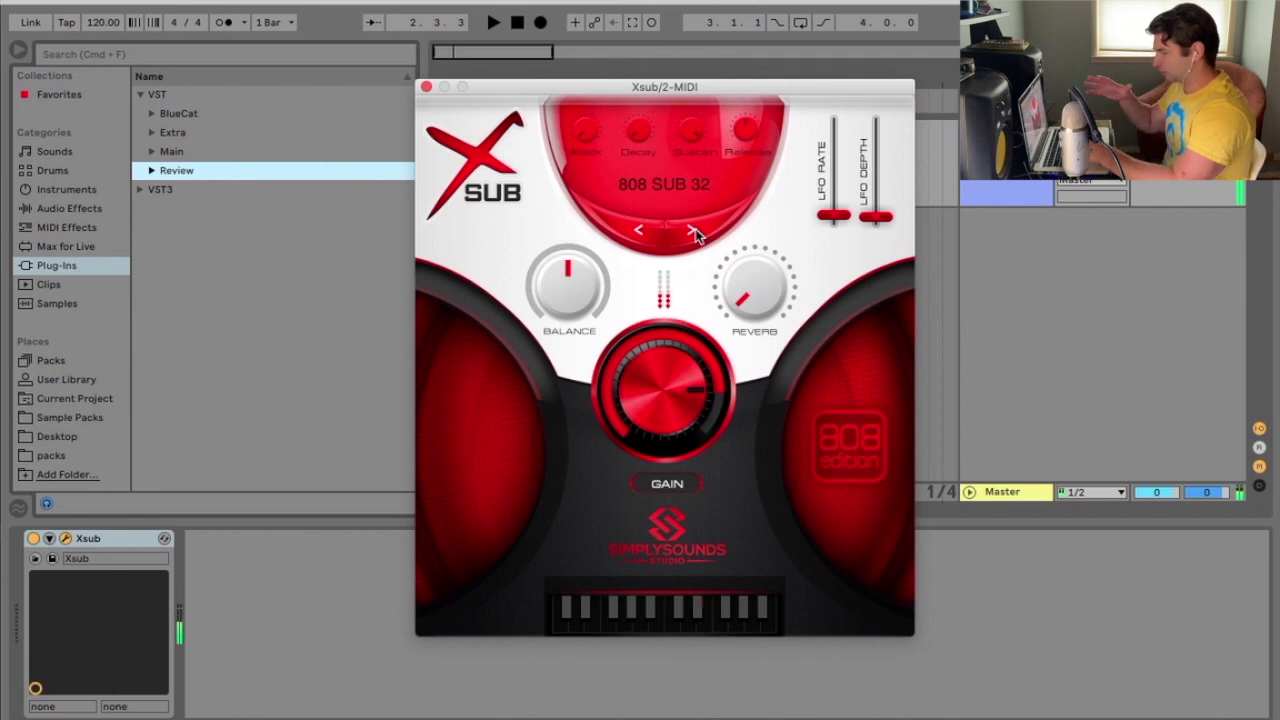
Advance to preset 808 SUB 33 and play a longer run of low and high test notes
{"action": "key", "text": "l"}
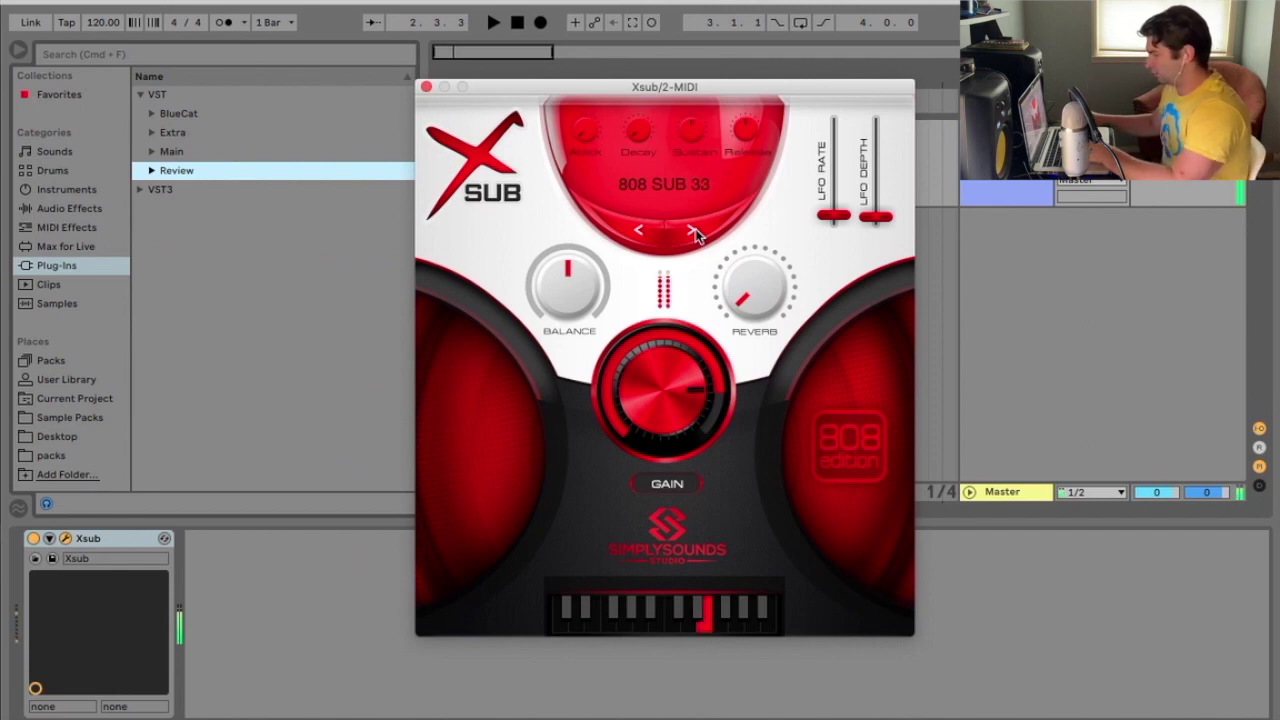
{"action": "key", "text": "g"}
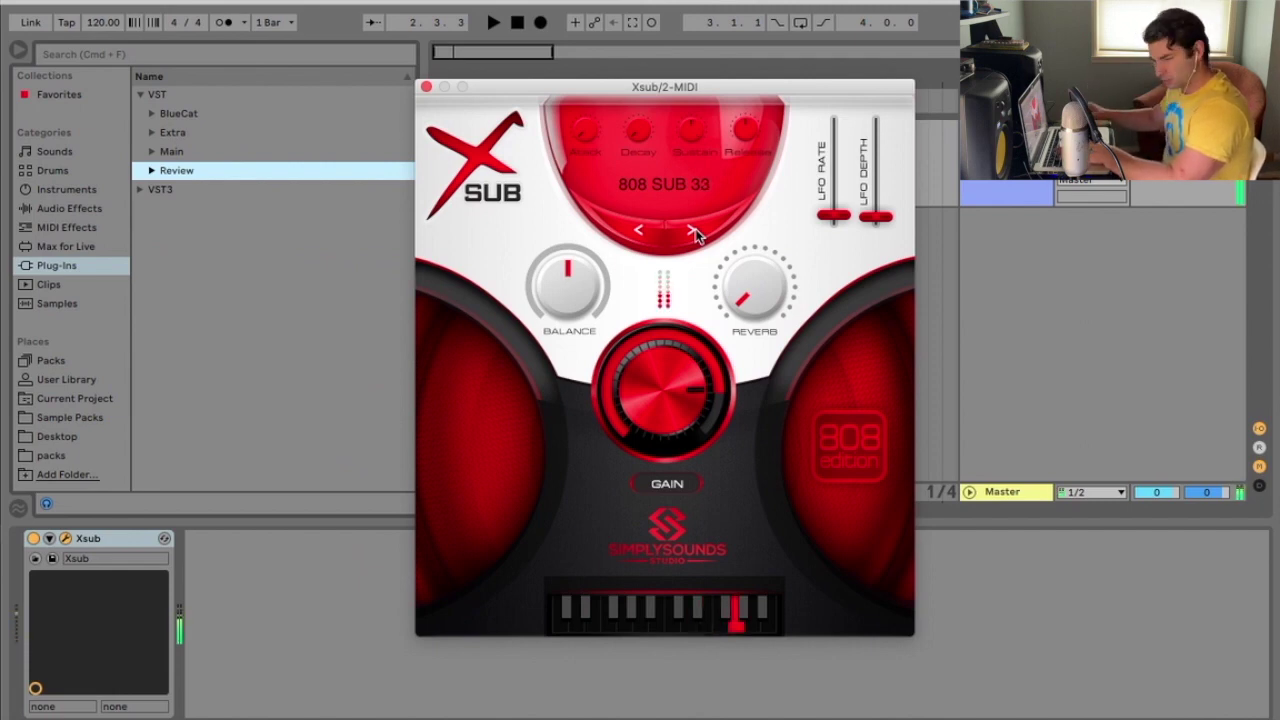
{"action": "key", "text": "l"}
{"action": "key", "text": "s"}
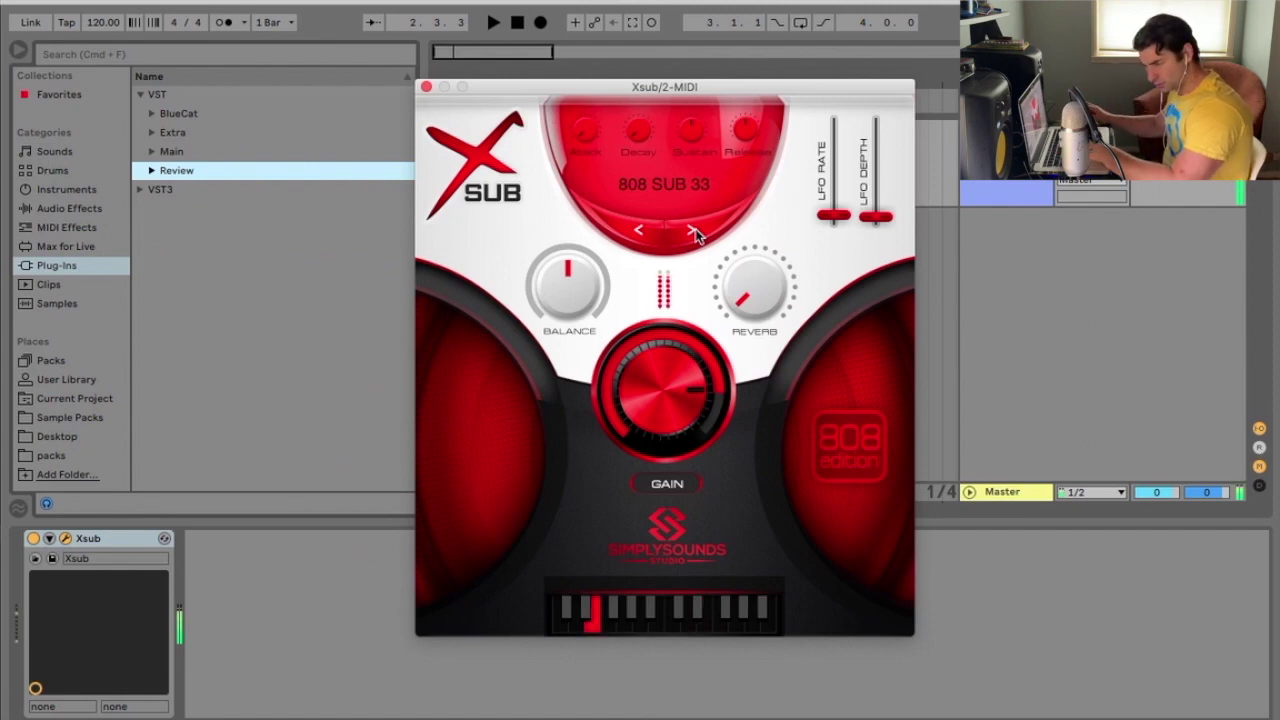
{"action": "key", "text": "l"}
{"action": "key", "text": "semicolon"}
{"action": "key", "text": "d"}
{"action": "key", "text": "g"}
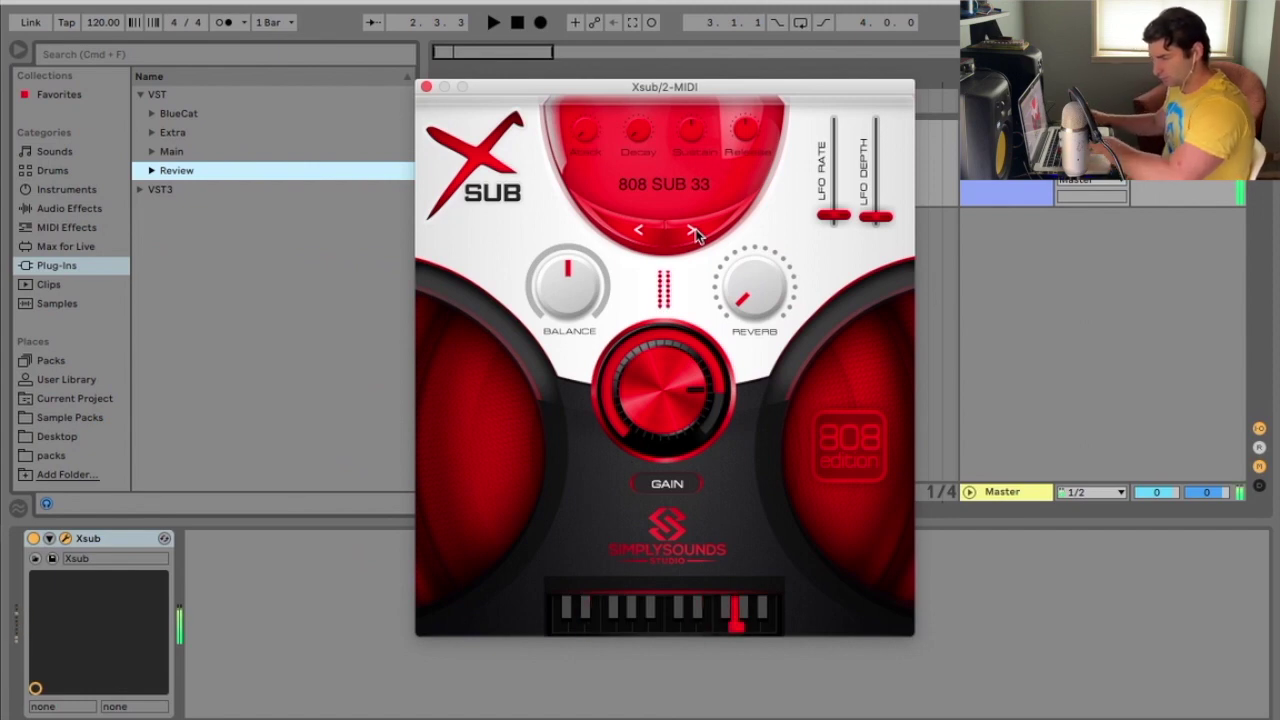
{"action": "key", "text": "h"}
{"action": "key", "text": "g"}
Advance to preset 808 SUB 34 and audition it with a repeated pattern of test notes
{"action": "left_click", "coordinate": [697, 234]}
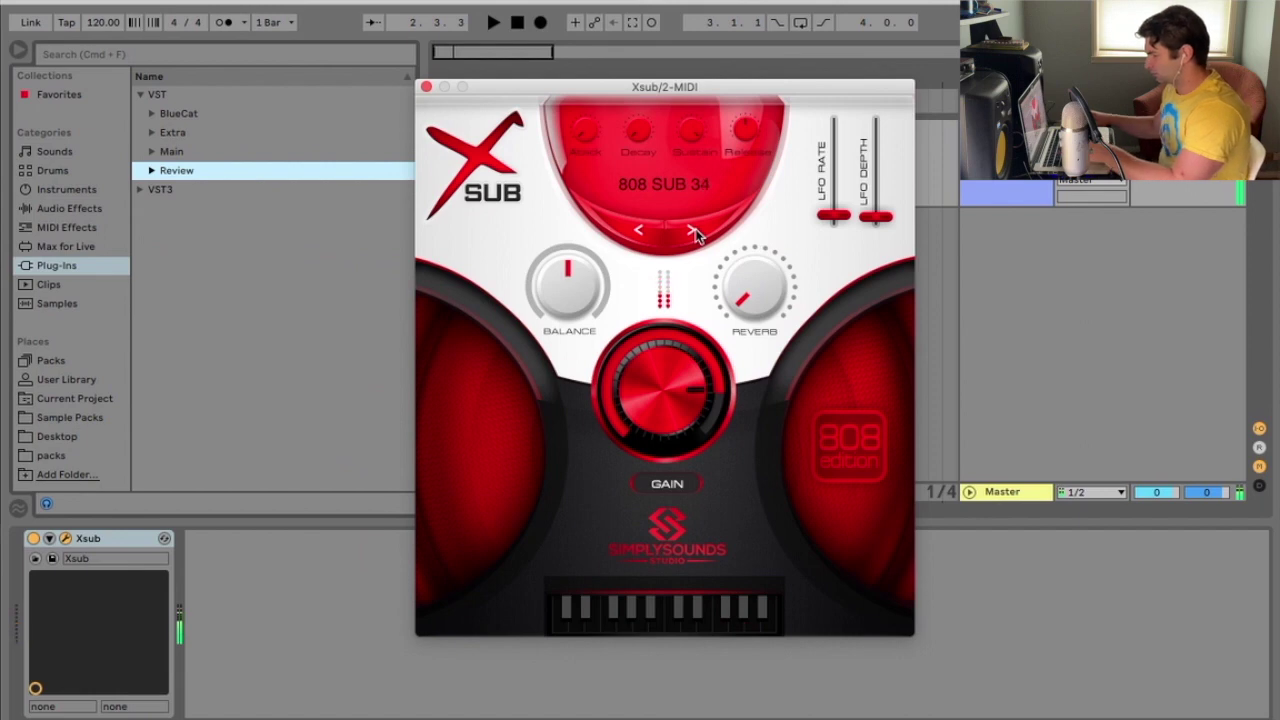
{"action": "key", "text": "k"}
{"action": "left_click", "coordinate": [697, 234]}
{"action": "key", "text": "semicolon"}
{"action": "key", "text": "k"}
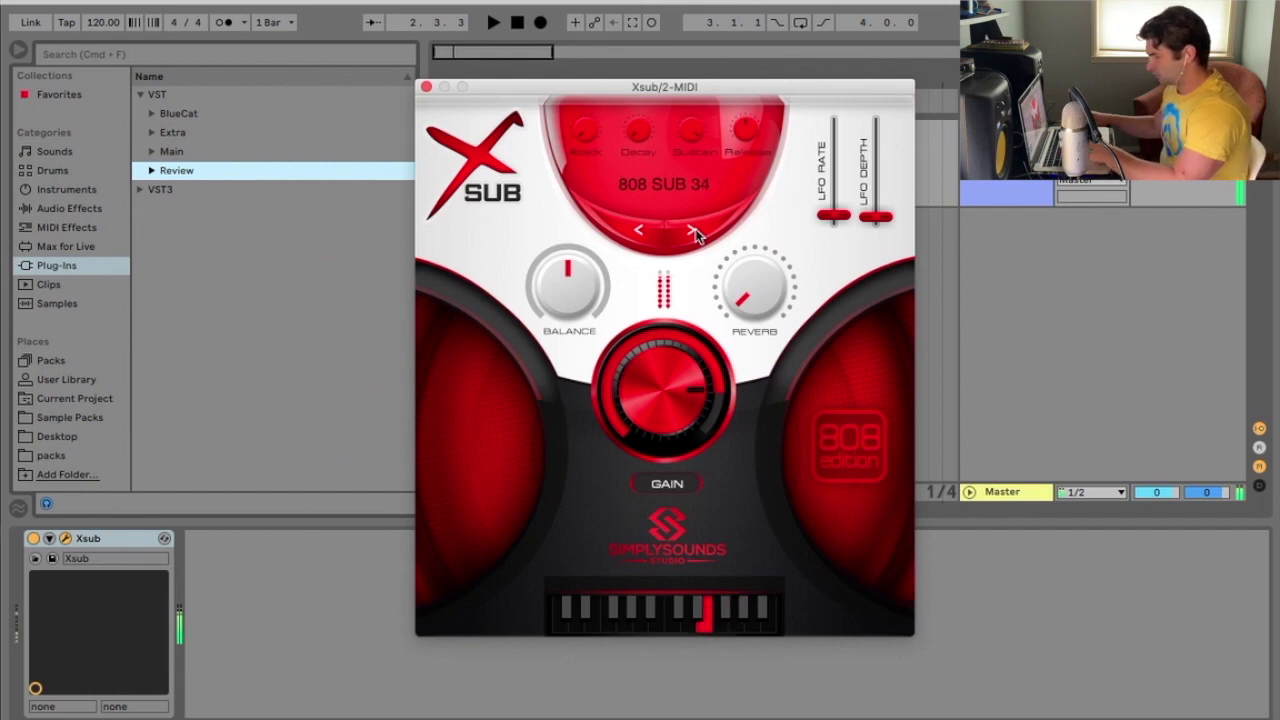
{"action": "key", "text": "k"}
{"action": "key", "text": "semicolon"}
{"action": "key", "text": "k"}
Advance to preset 808 SUB 36 and audition it with test notes, and check the full preset list without picking another preset
{"action": "left_click", "coordinate": [697, 234]}
{"action": "key", "text": "k"}
{"action": "key", "text": "g"}
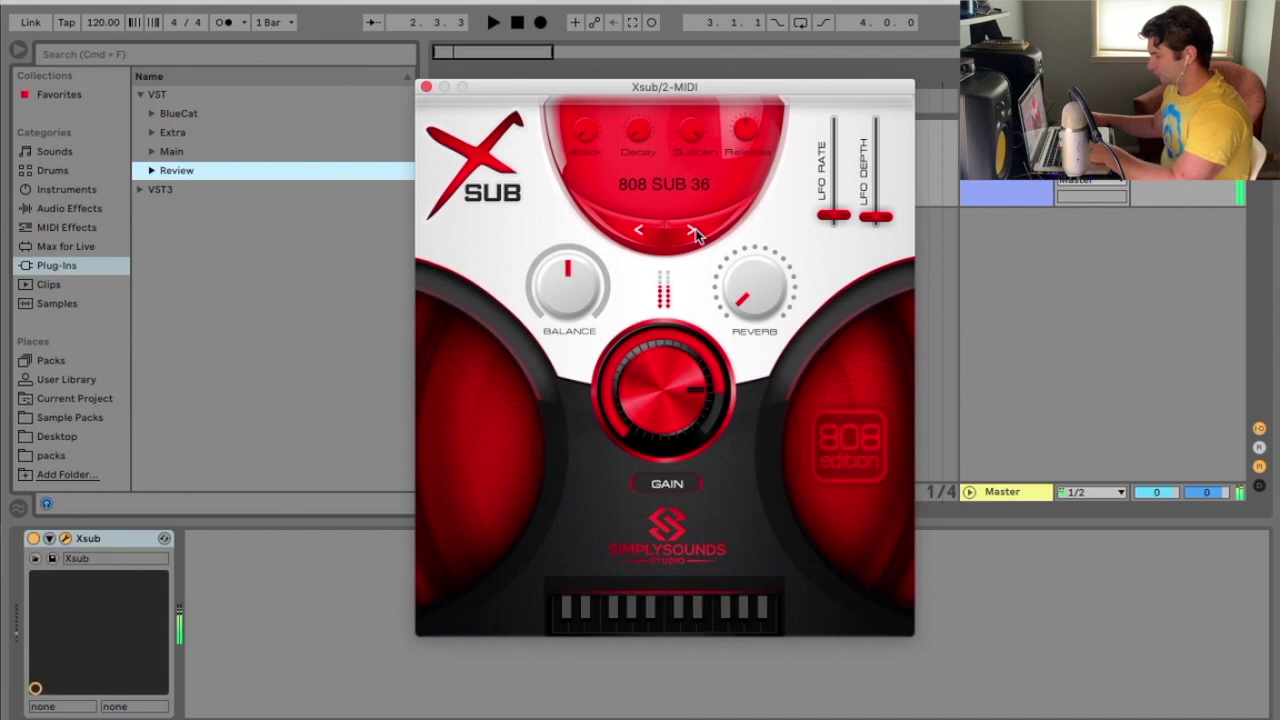
{"action": "key", "text": "d"}
{"action": "left_click", "coordinate": [697, 232]}
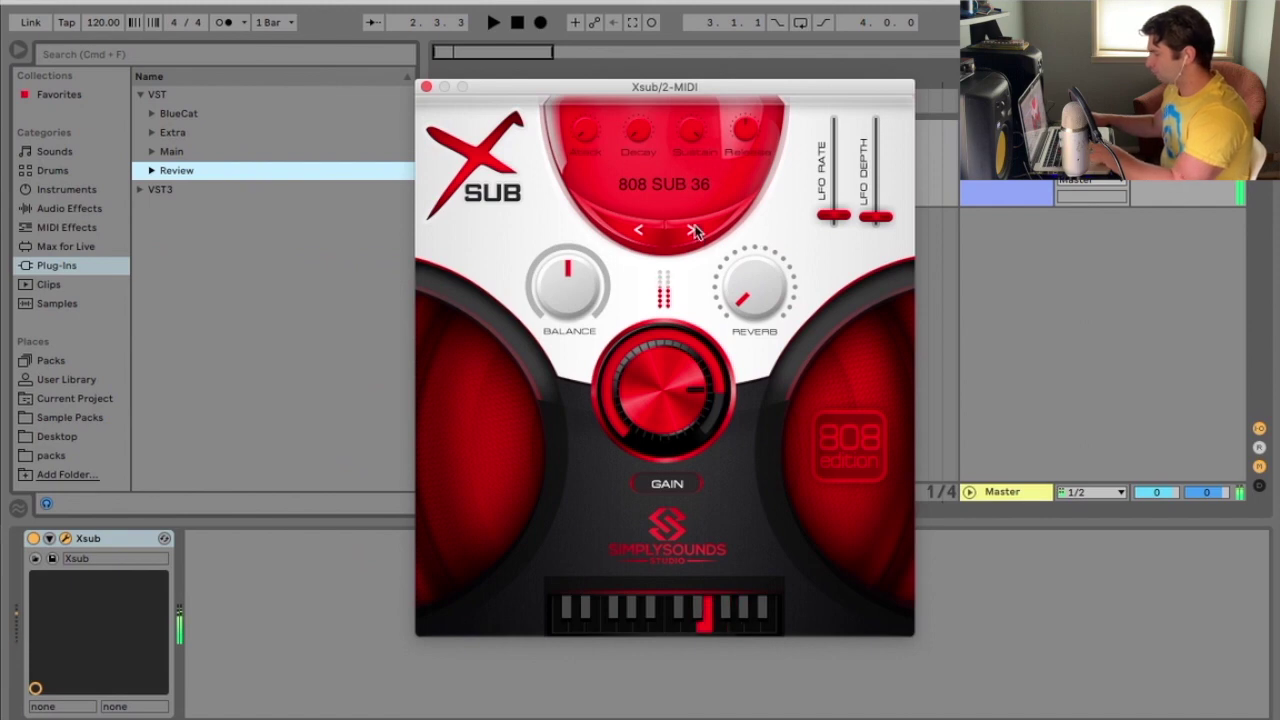
{"action": "left_click", "coordinate": [664, 184]}
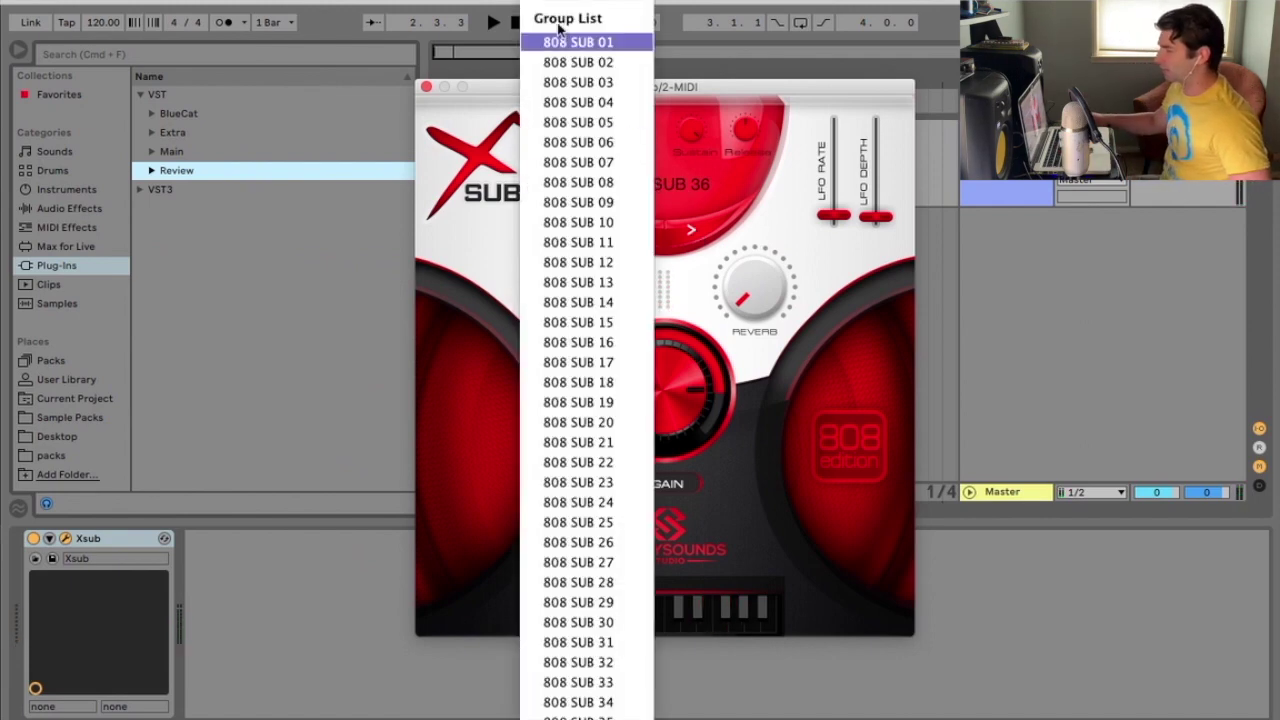
{"action": "left_click", "coordinate": [469, 154]}
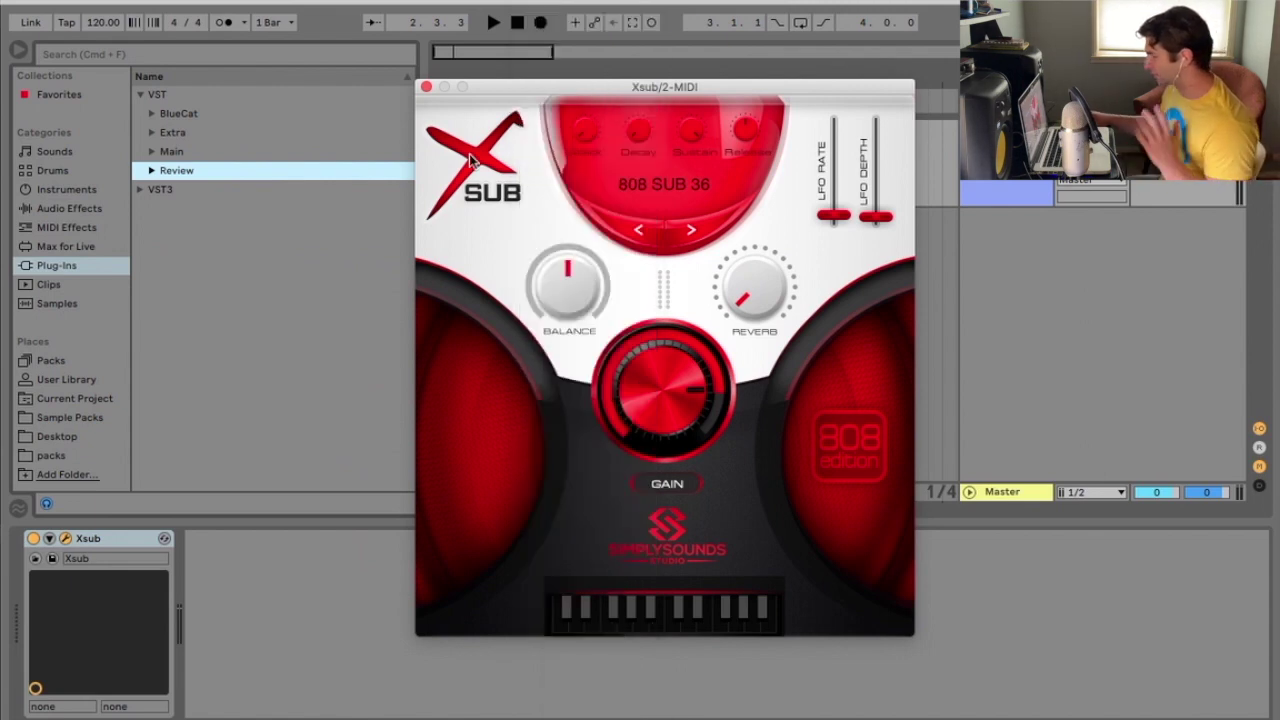